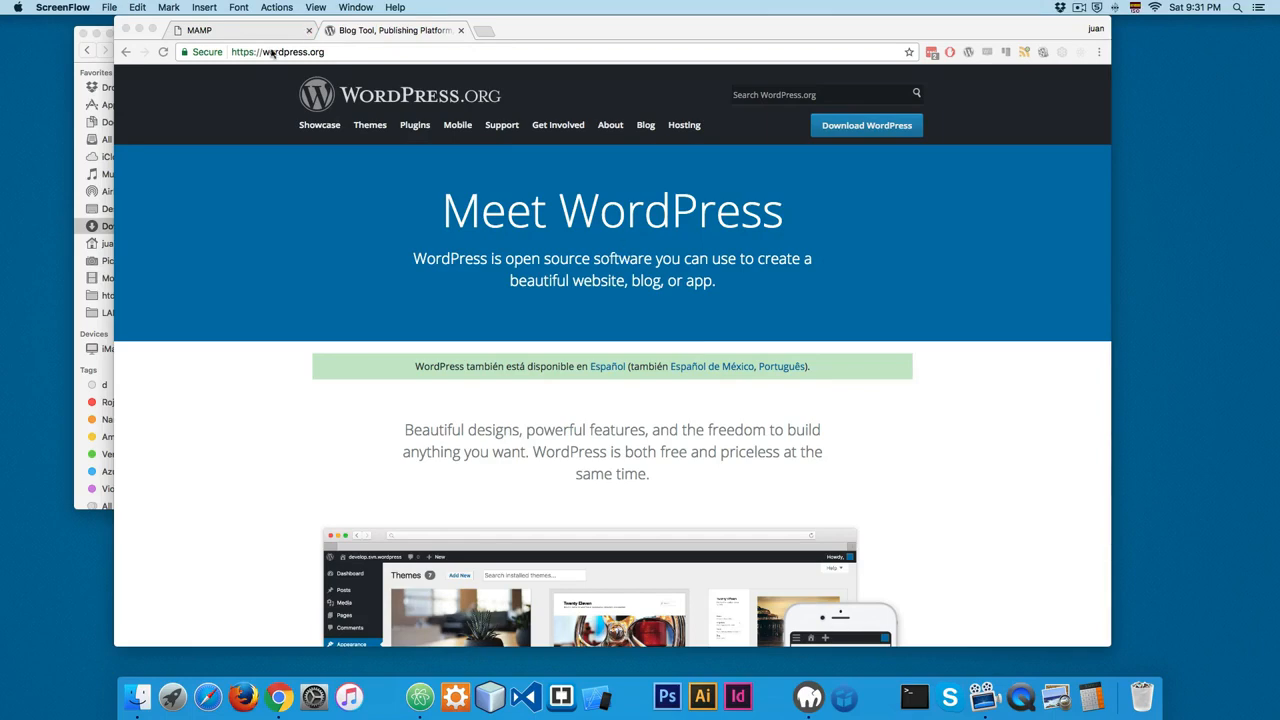
Step: Check the Apache and MySQL server status in MAMP, and download the WordPress 4.7.3 zip from wordpress.org
{"action": "left_click", "coordinate": [809, 697]}
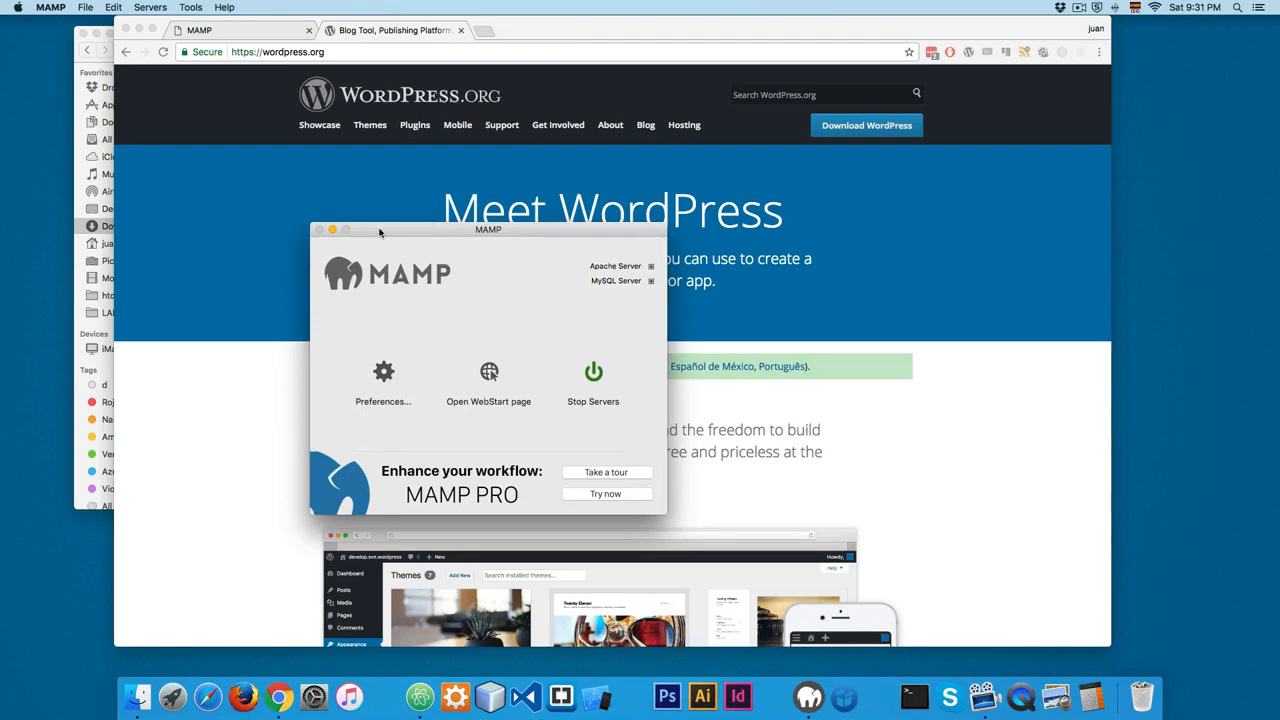
{"action": "left_click", "coordinate": [231, 217]}
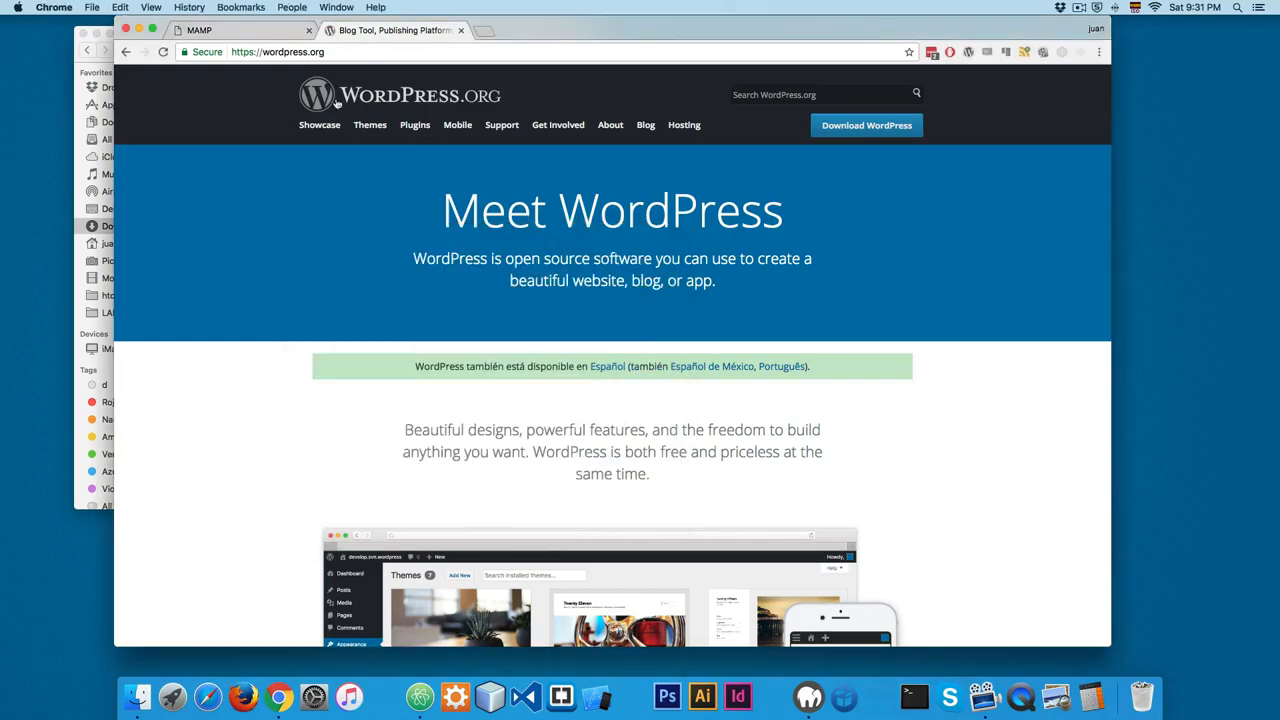
{"action": "left_click", "coordinate": [886, 130]}
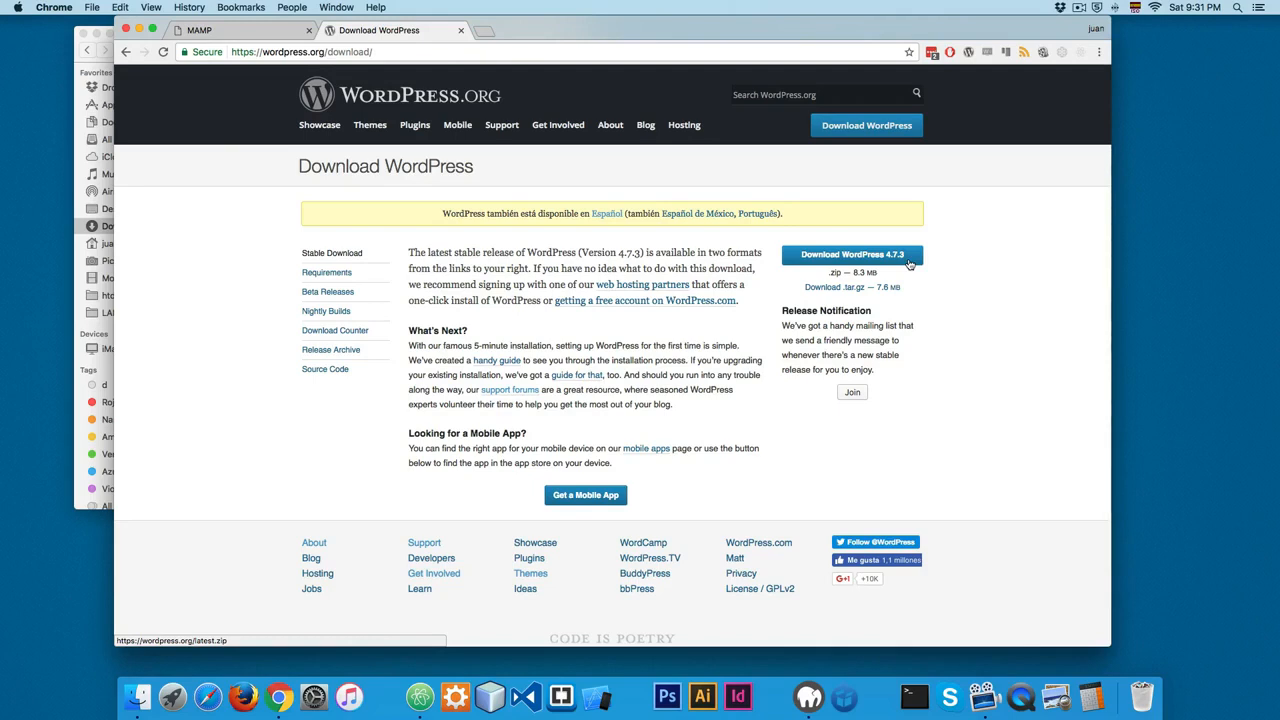
{"action": "left_click", "coordinate": [828, 260]}
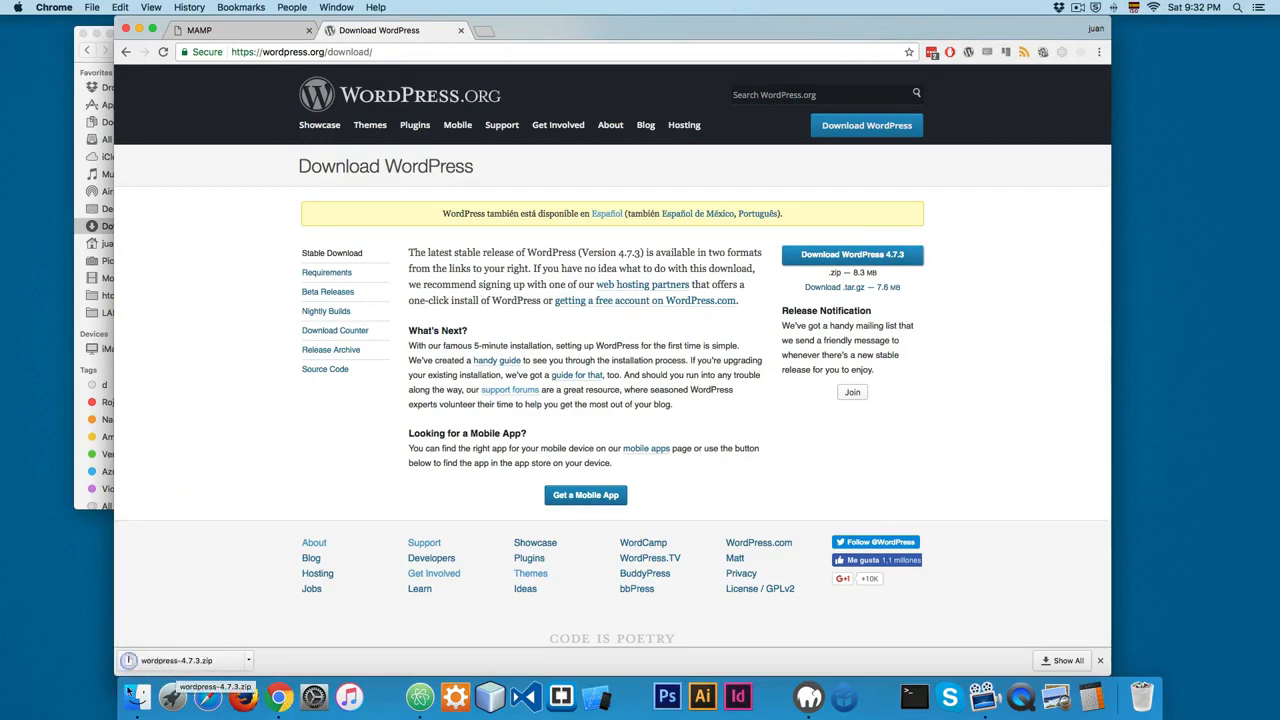
Step: Reveal the downloaded wordpress-4.7.3.zip in Finder and move its window clear of the screen edge
{"action": "left_click", "coordinate": [249, 660]}
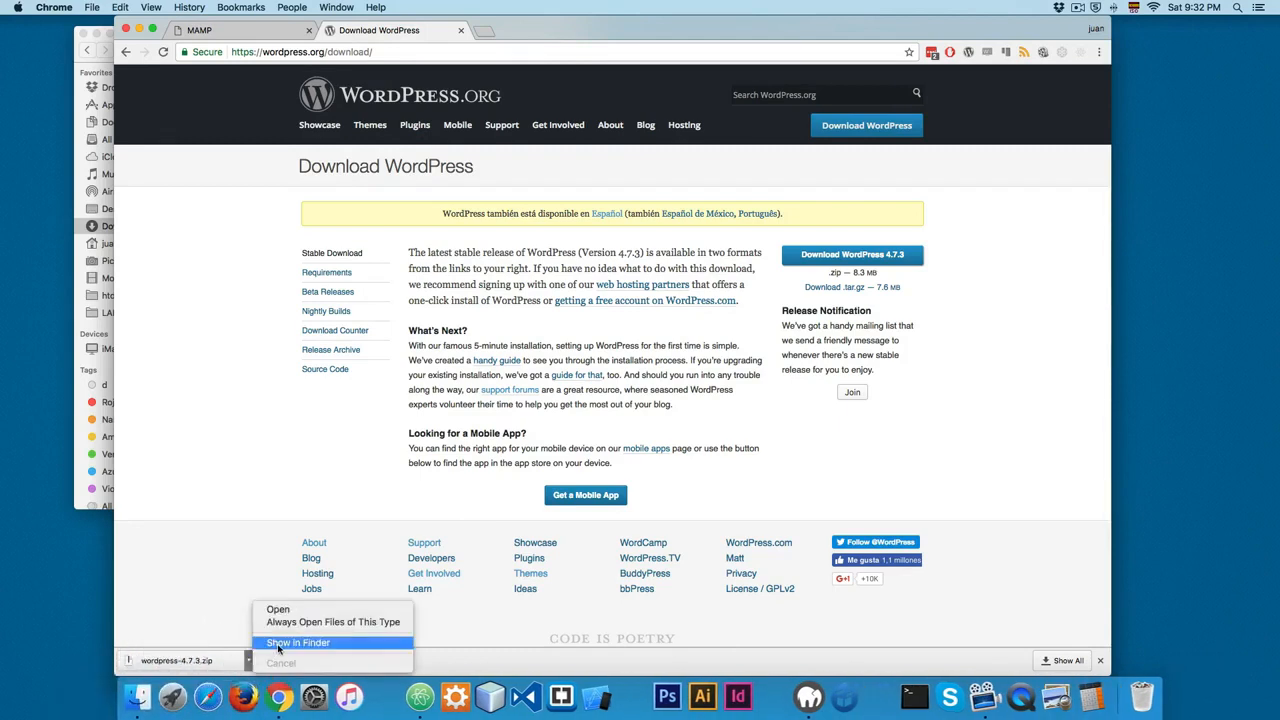
{"action": "left_click", "coordinate": [298, 642]}
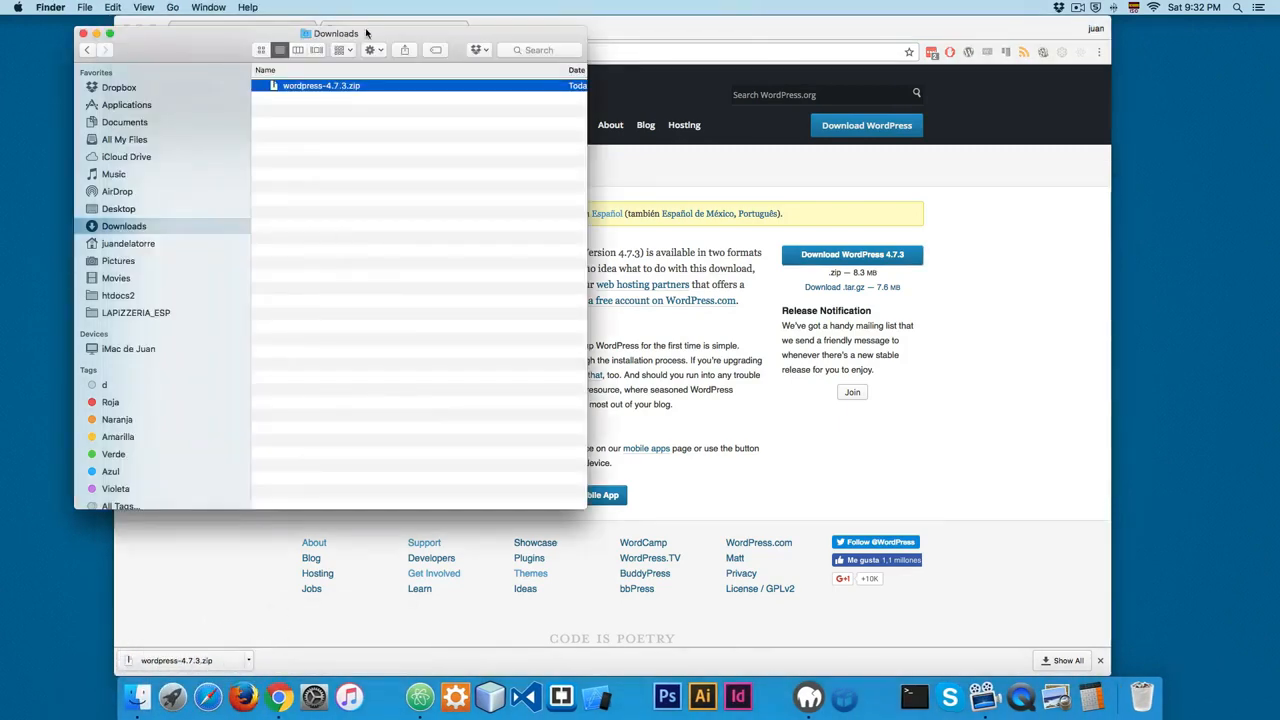
{"action": "left_click_drag", "start_coordinate": [380, 34], "coordinate": [401, 88]}
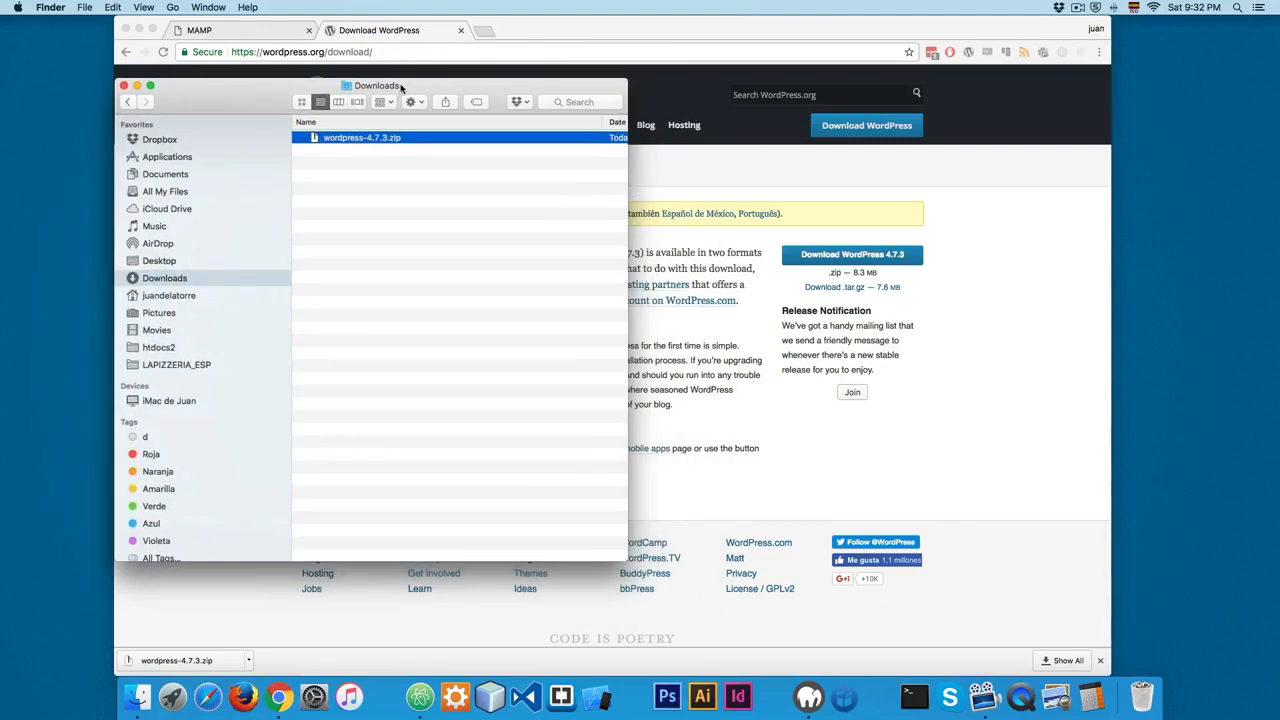
Step: Open a second Finder window beside Downloads and go to the htdocs folder inside Applications/MAMP
{"action": "key", "text": "super+n"}
{"action": "left_click_drag", "start_coordinate": [407, 164], "coordinate": [943, 185]}
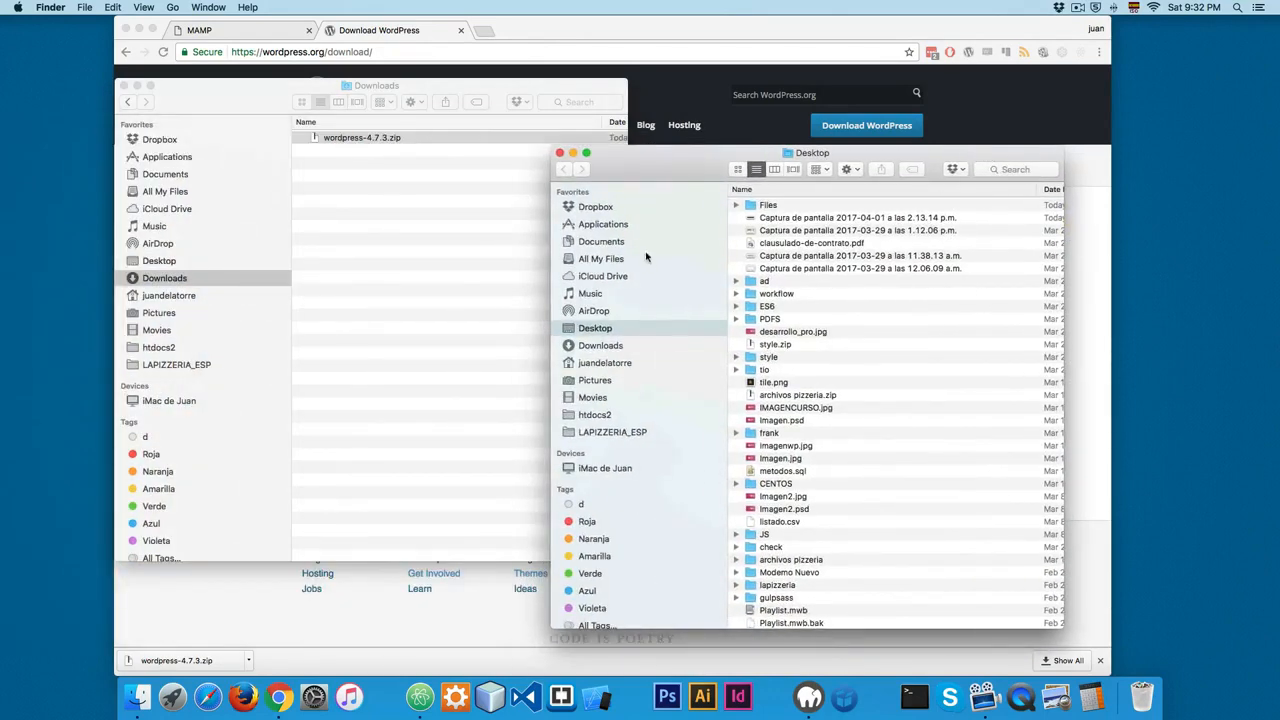
{"action": "left_click", "coordinate": [622, 224]}
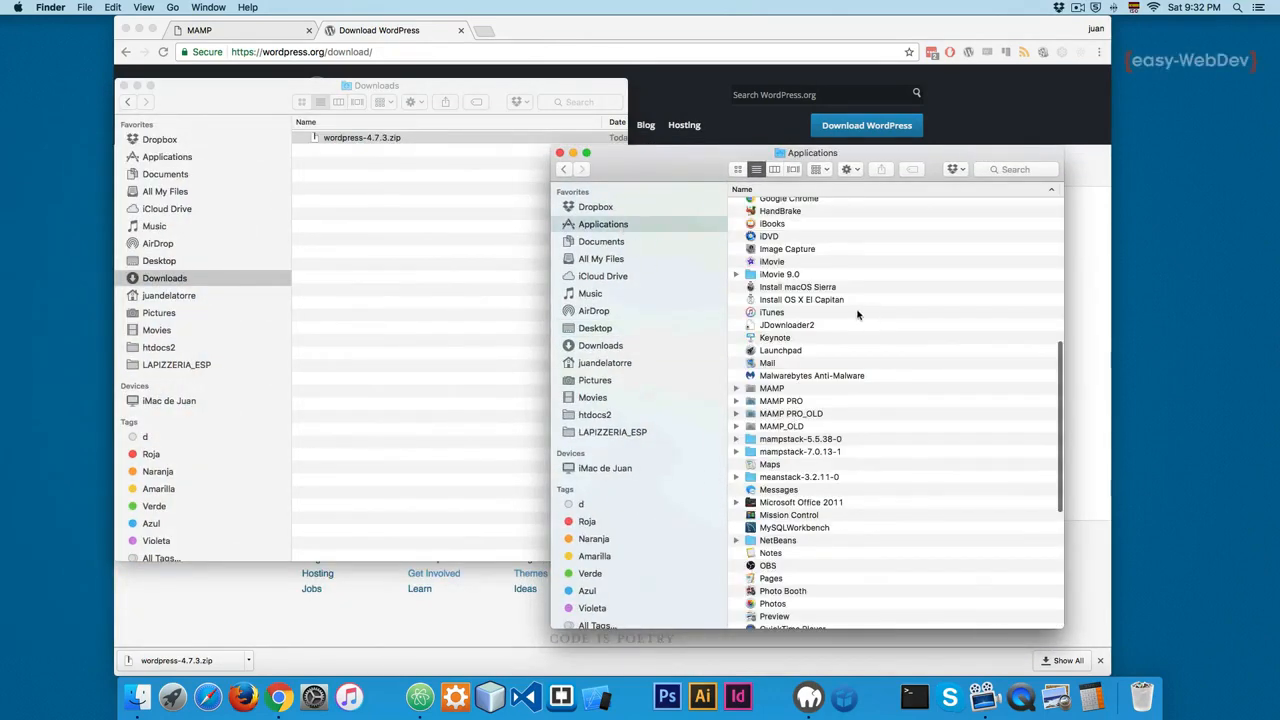
{"action": "double_click", "coordinate": [778, 389]}
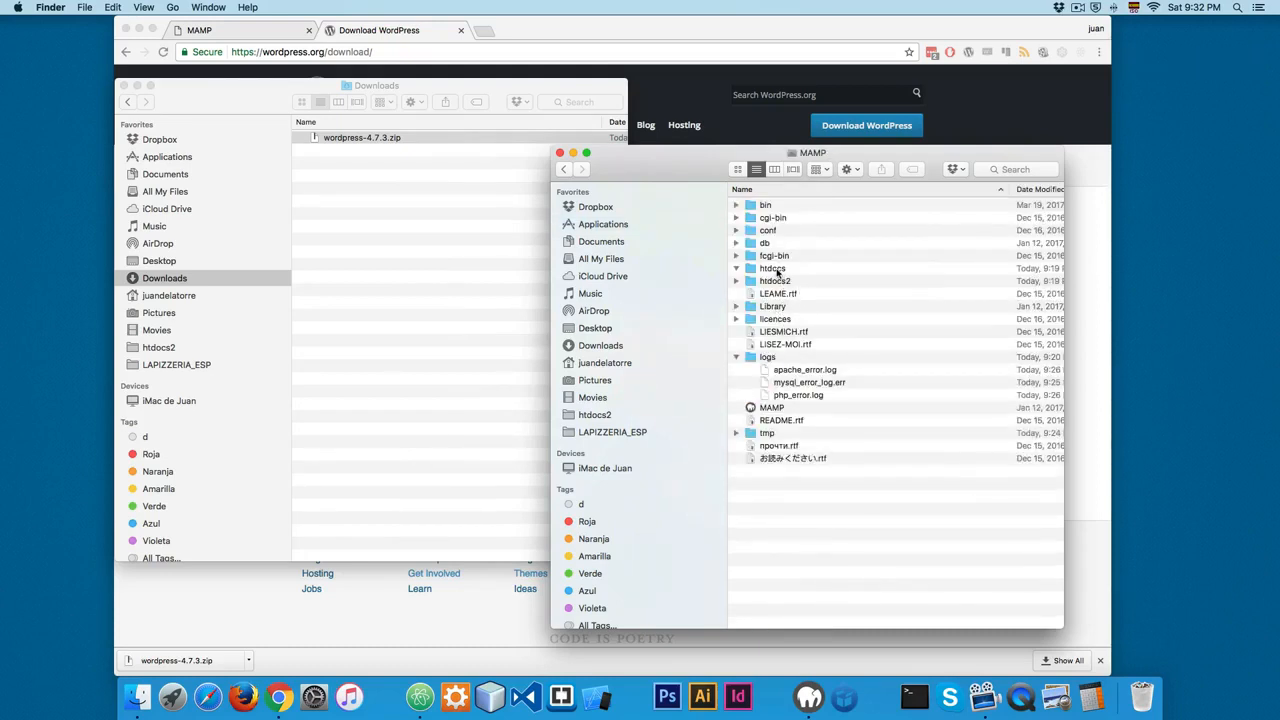
{"action": "double_click", "coordinate": [775, 269]}
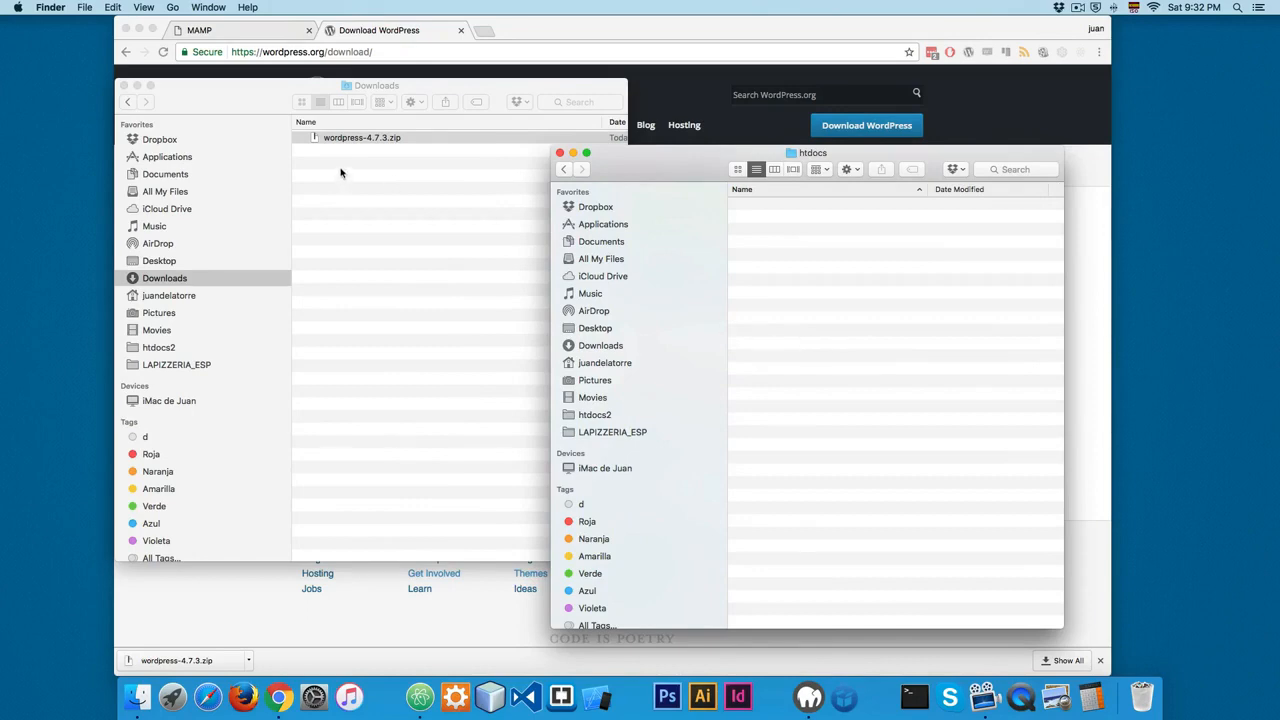
Step: Place the Downloads window beside the htdocs window and move wordpress-4.7.3.zip into htdocs
{"action": "left_click", "coordinate": [362, 139]}
{"action": "left_click_drag", "start_coordinate": [421, 97], "coordinate": [344, 126]}
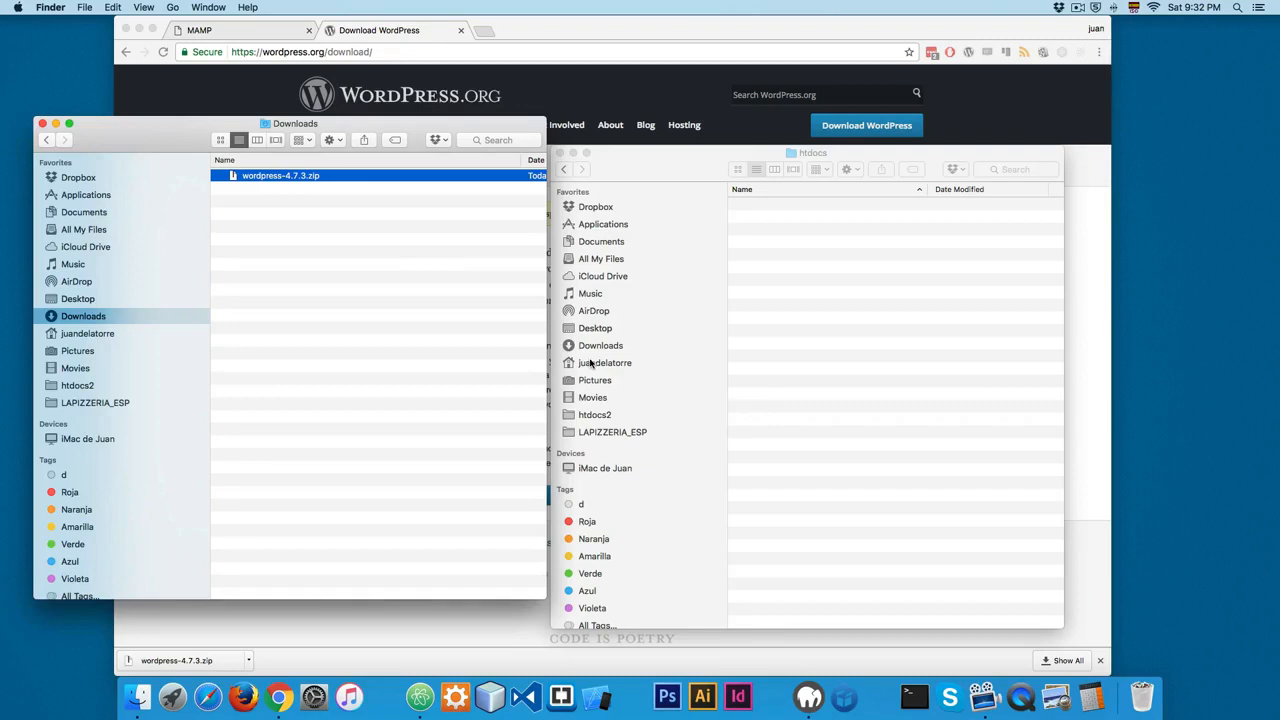
{"action": "left_click", "coordinate": [366, 369]}
{"action": "left_click", "coordinate": [271, 177]}
{"action": "left_click_drag", "start_coordinate": [271, 177], "coordinate": [818, 265]}
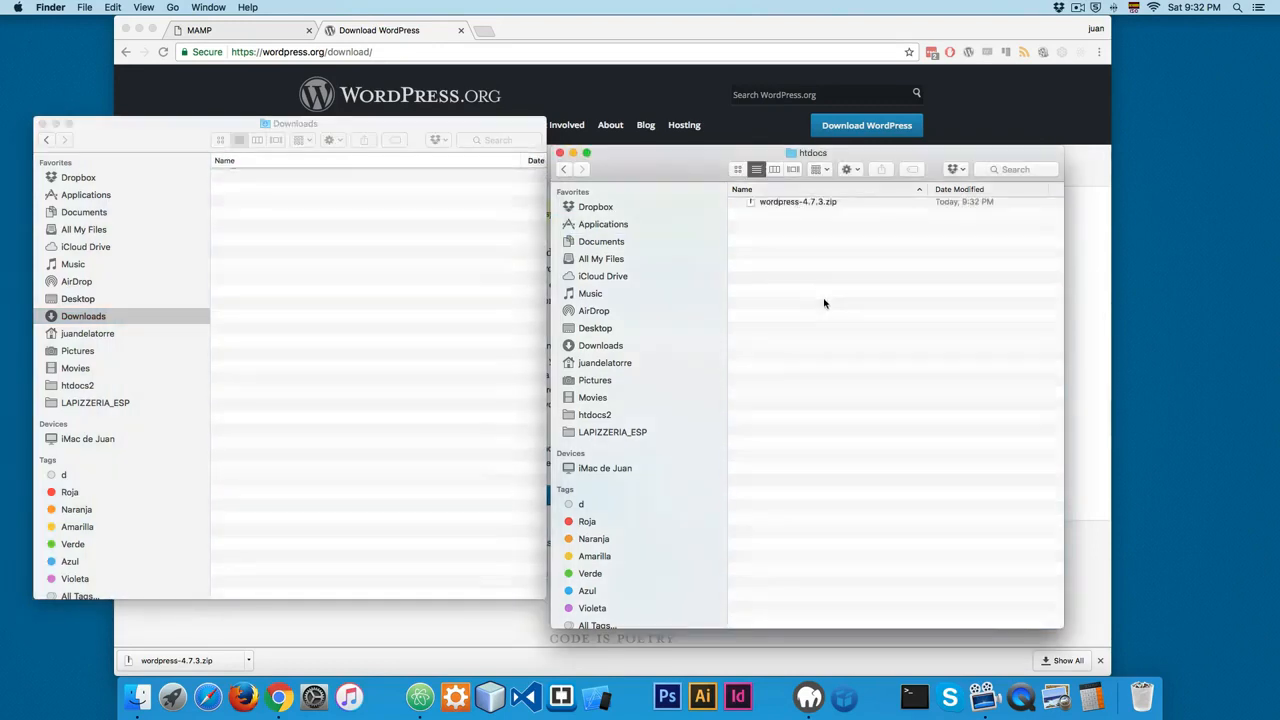
Step: Extract wordpress-4.7.3.zip in htdocs and rename the extracted wordpress folder to lapizzeria
{"action": "double_click", "coordinate": [793, 206]}
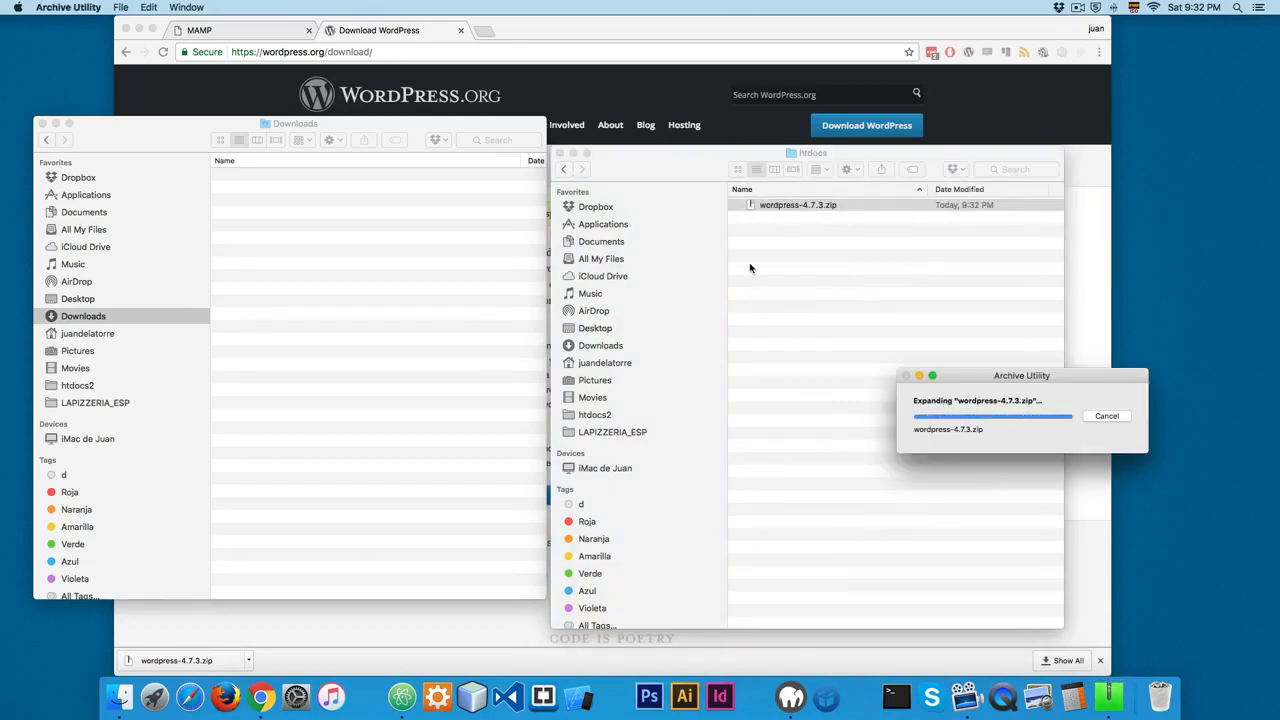
{"action": "left_click", "coordinate": [780, 204]}
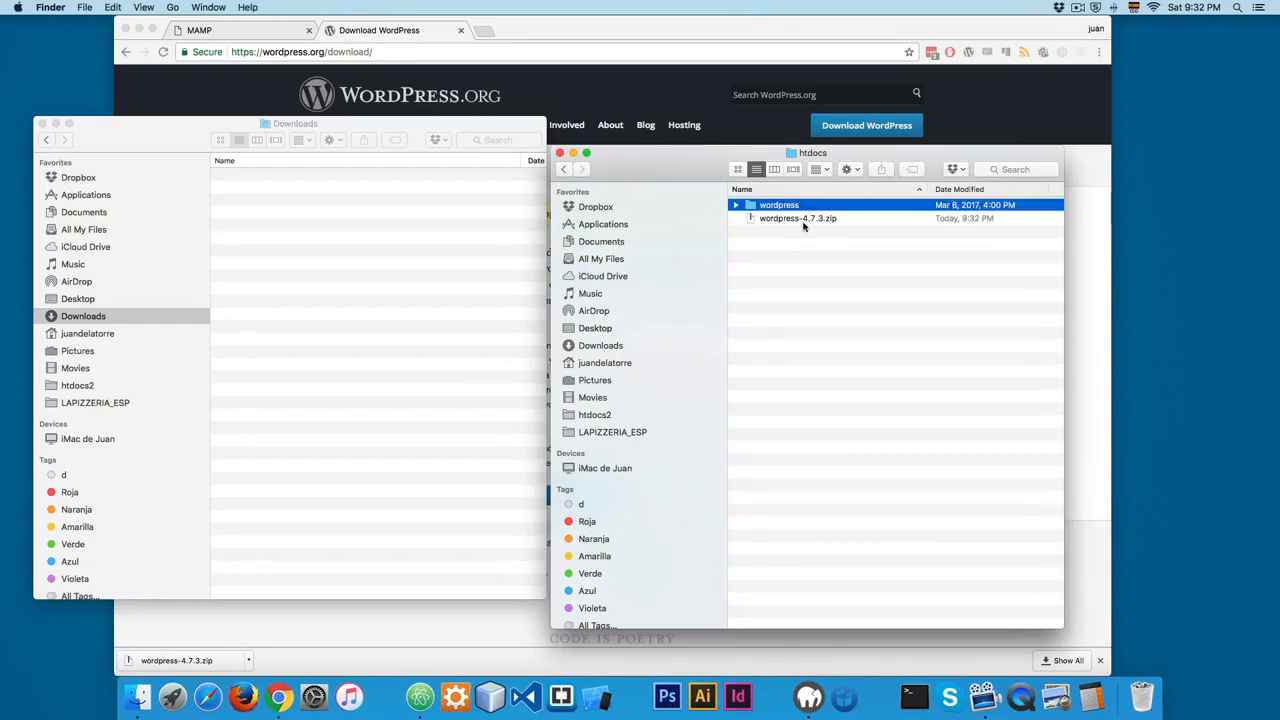
{"action": "key", "text": "Return"}
{"action": "type", "text": "lapizzeria"}
{"action": "left_click", "coordinate": [810, 250]}
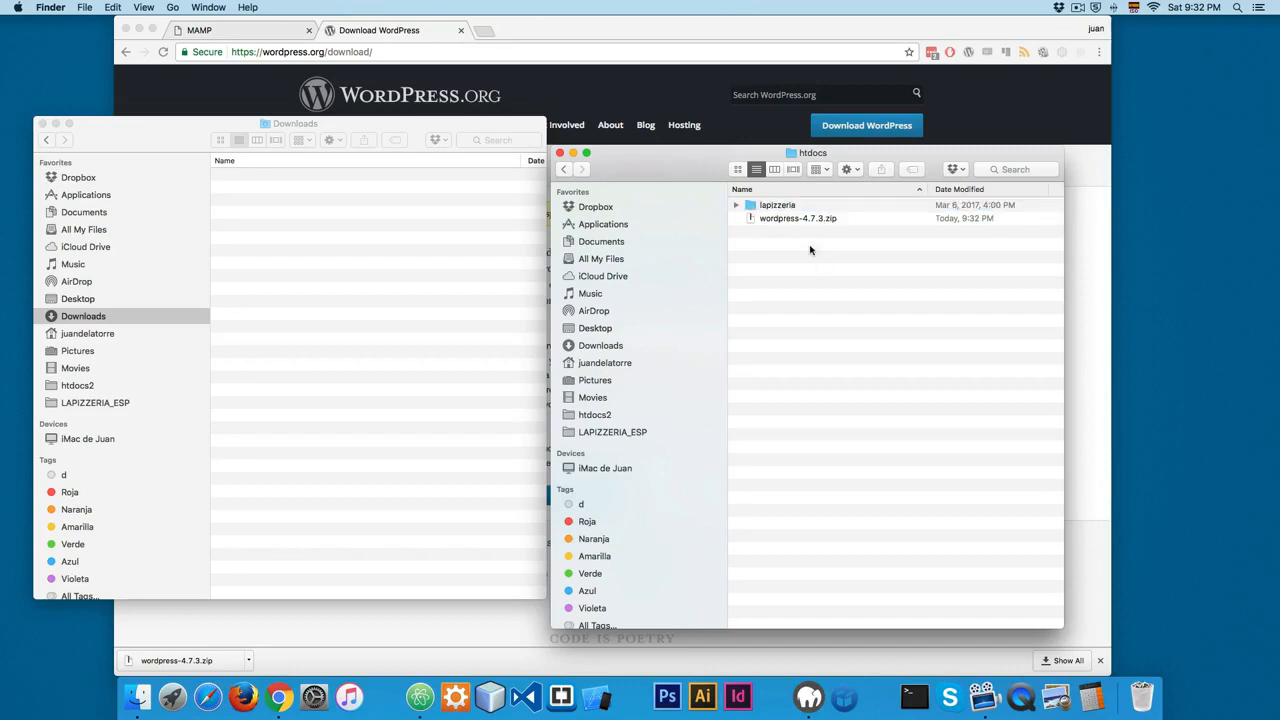
Step: Move wordpress-4.7.3.zip from htdocs to the Trash, keeping only the lapizzeria folder
{"action": "left_click", "coordinate": [768, 209]}
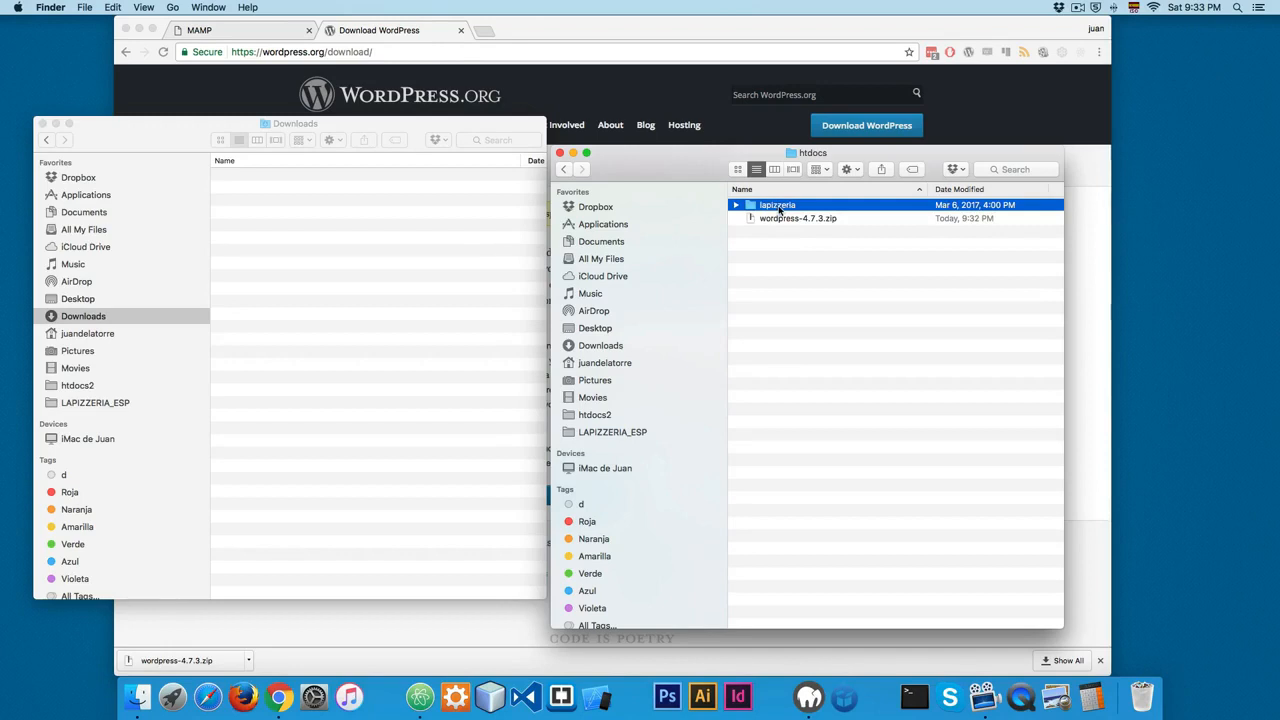
{"action": "left_click", "coordinate": [795, 222]}
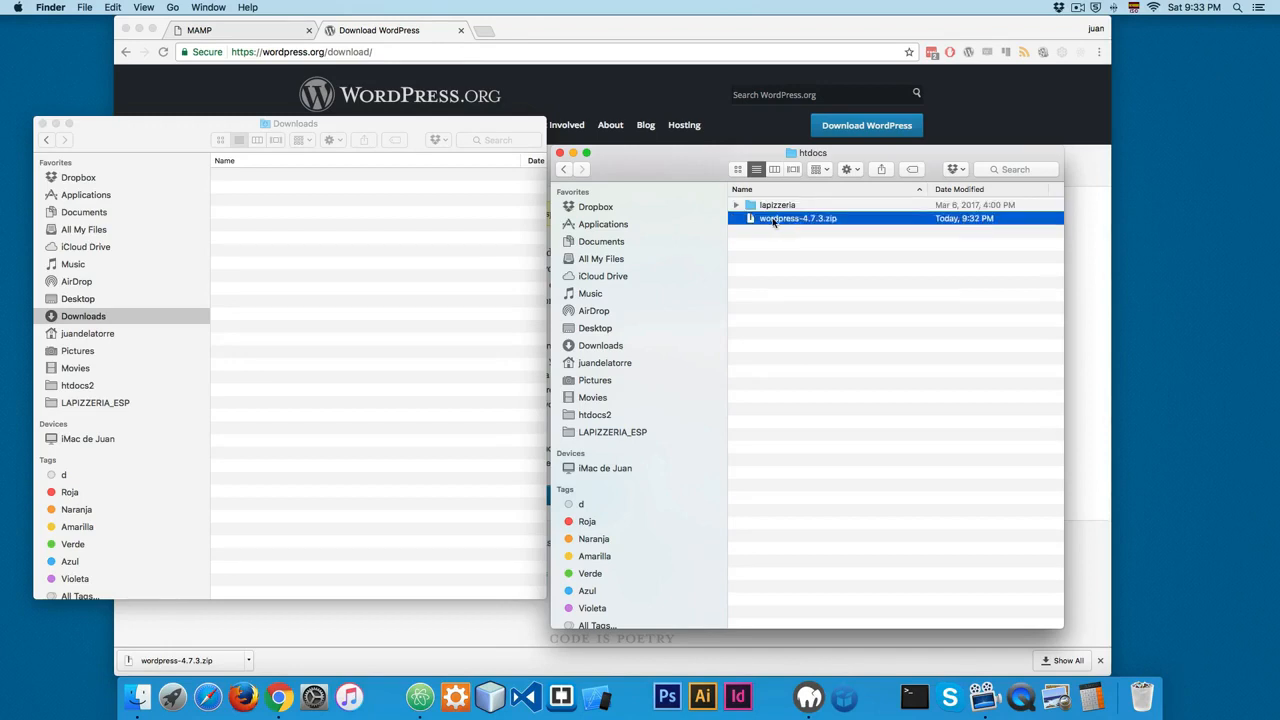
{"action": "right_click", "coordinate": [795, 222]}
{"action": "left_click", "coordinate": [798, 259]}
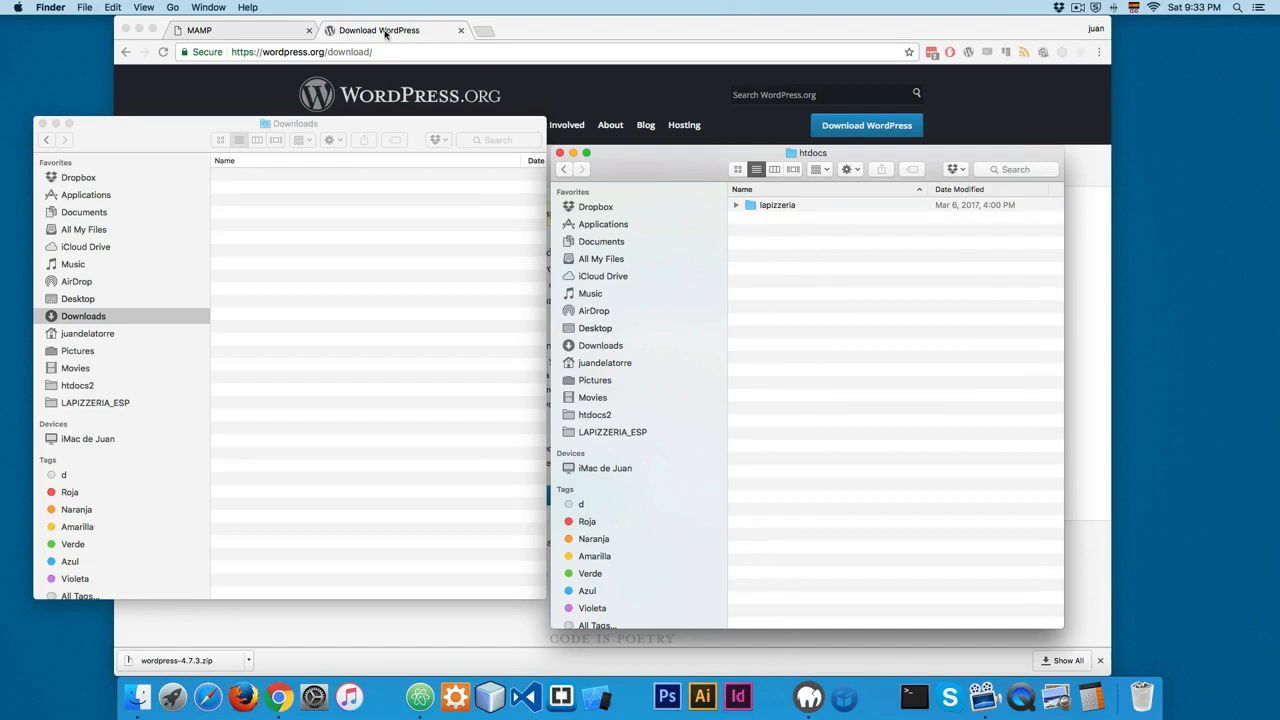
Step: Switch to MAMP, open its WebStart page and launch phpMyAdmin from there
{"action": "left_click", "coordinate": [800, 683]}
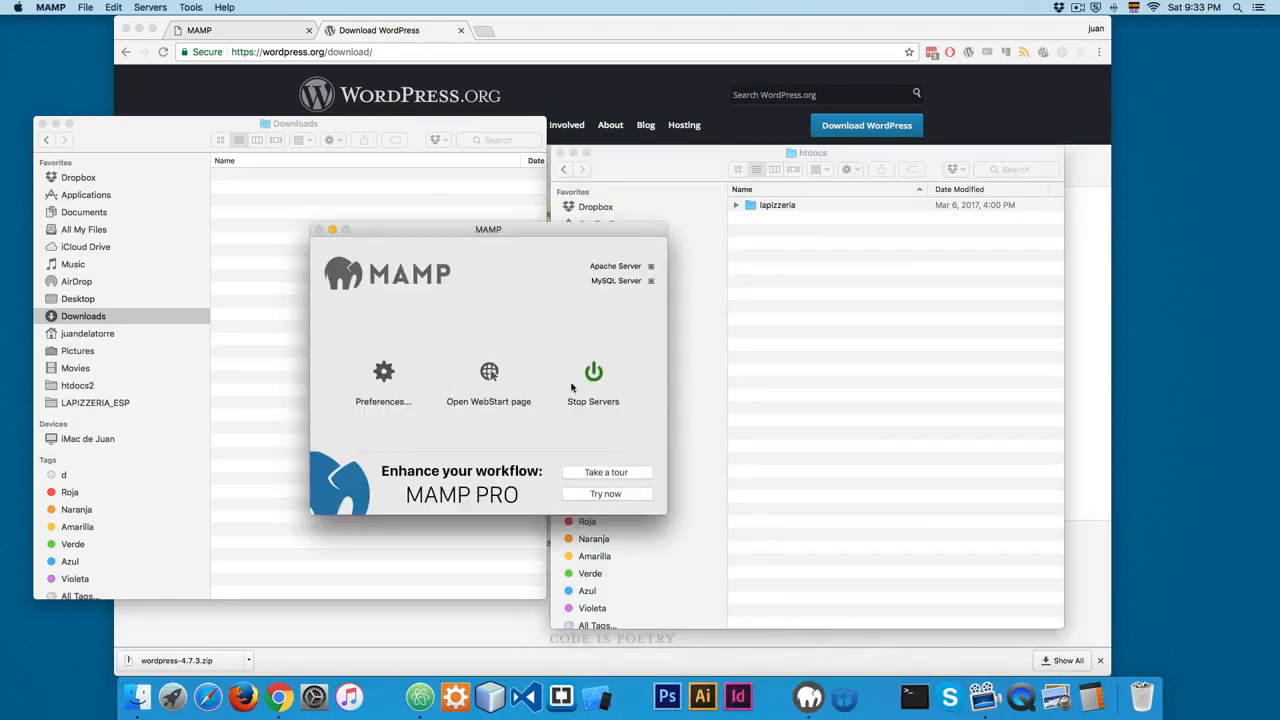
{"action": "left_click", "coordinate": [496, 374]}
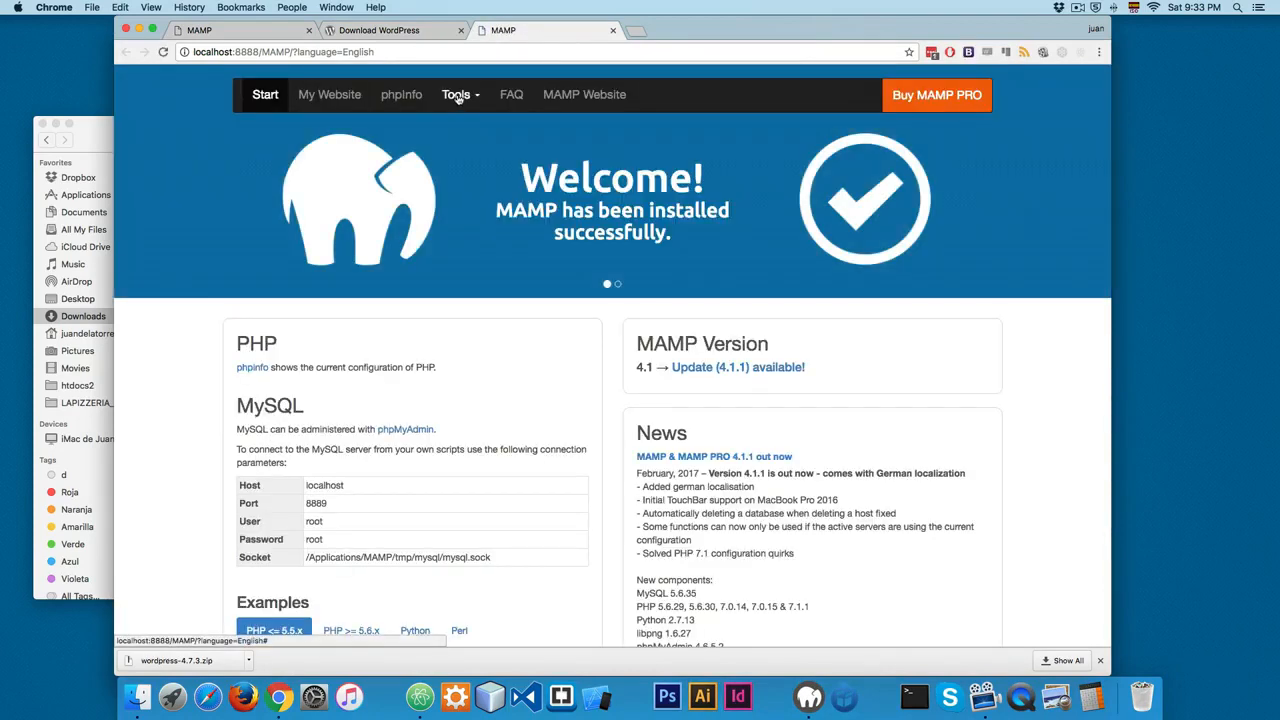
{"action": "left_click", "coordinate": [457, 97]}
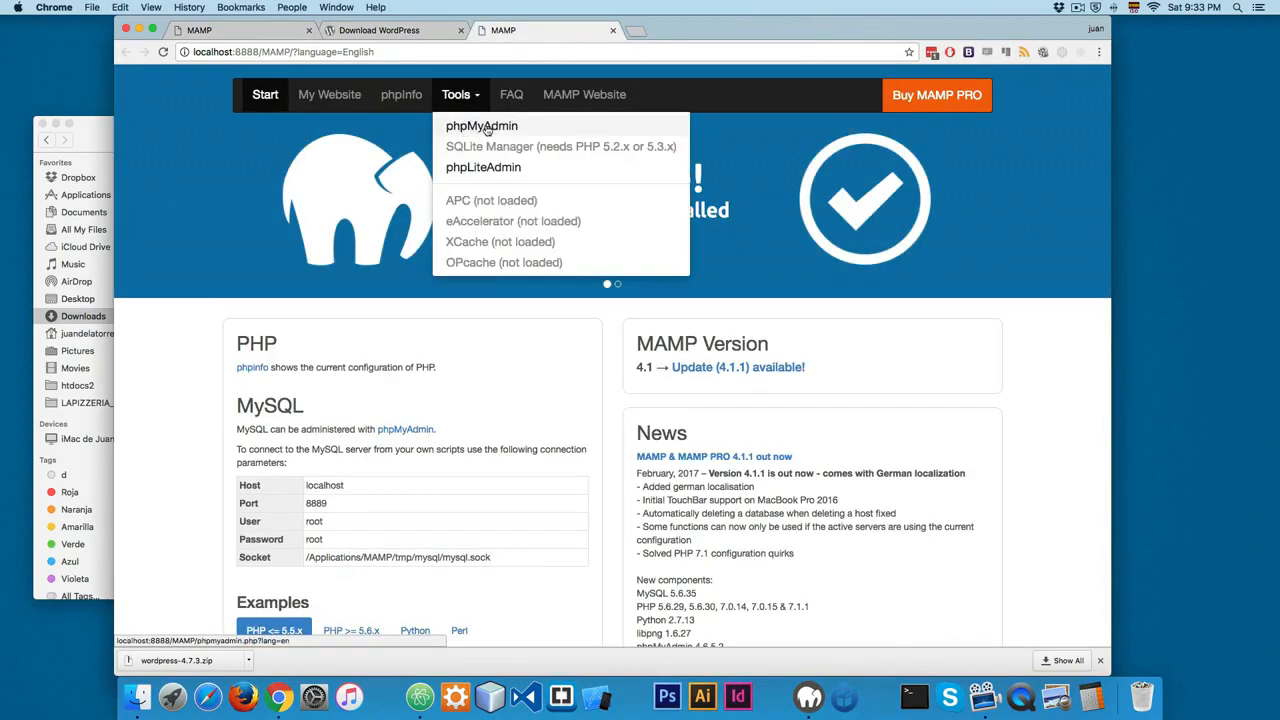
{"action": "left_click", "coordinate": [484, 128]}
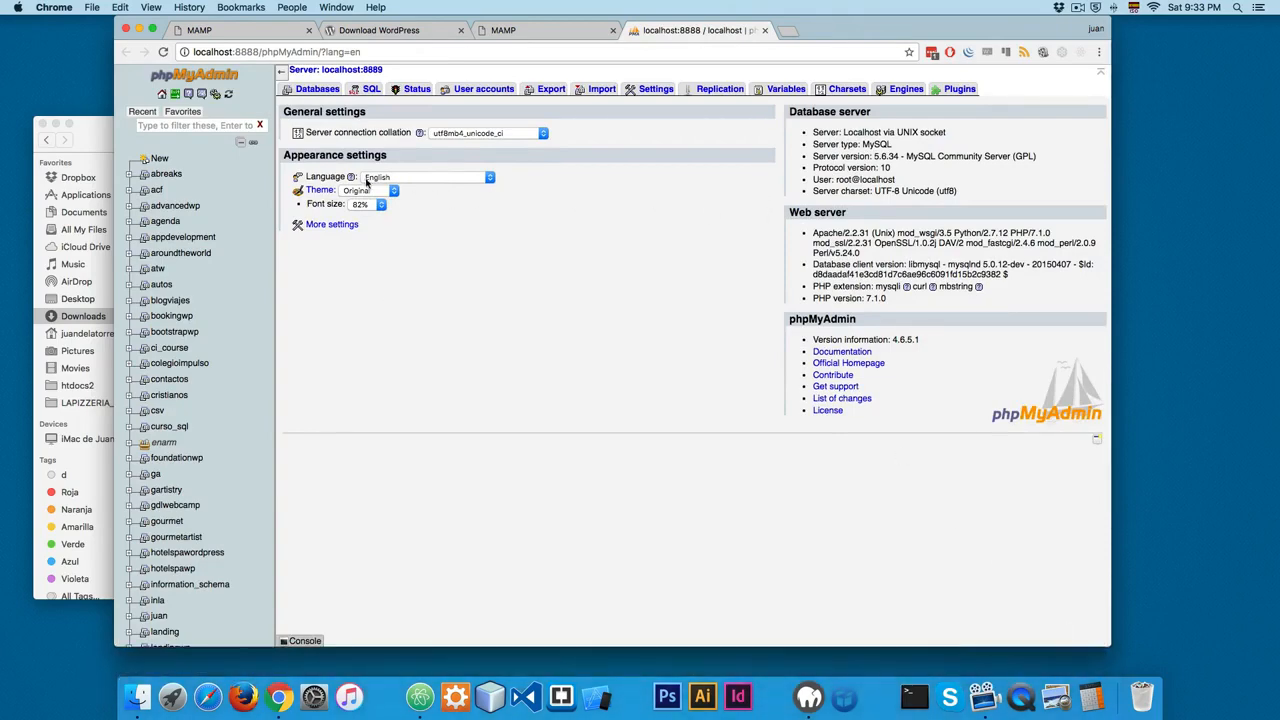
Step: Create a new database named lapizzeria_wp in phpMyAdmin, leaving the collation unset
{"action": "scroll", "coordinate": [214, 313], "scroll_direction": "down", "scroll_amount": 6}
{"action": "scroll", "coordinate": [216, 308], "scroll_direction": "up", "scroll_amount": 6}
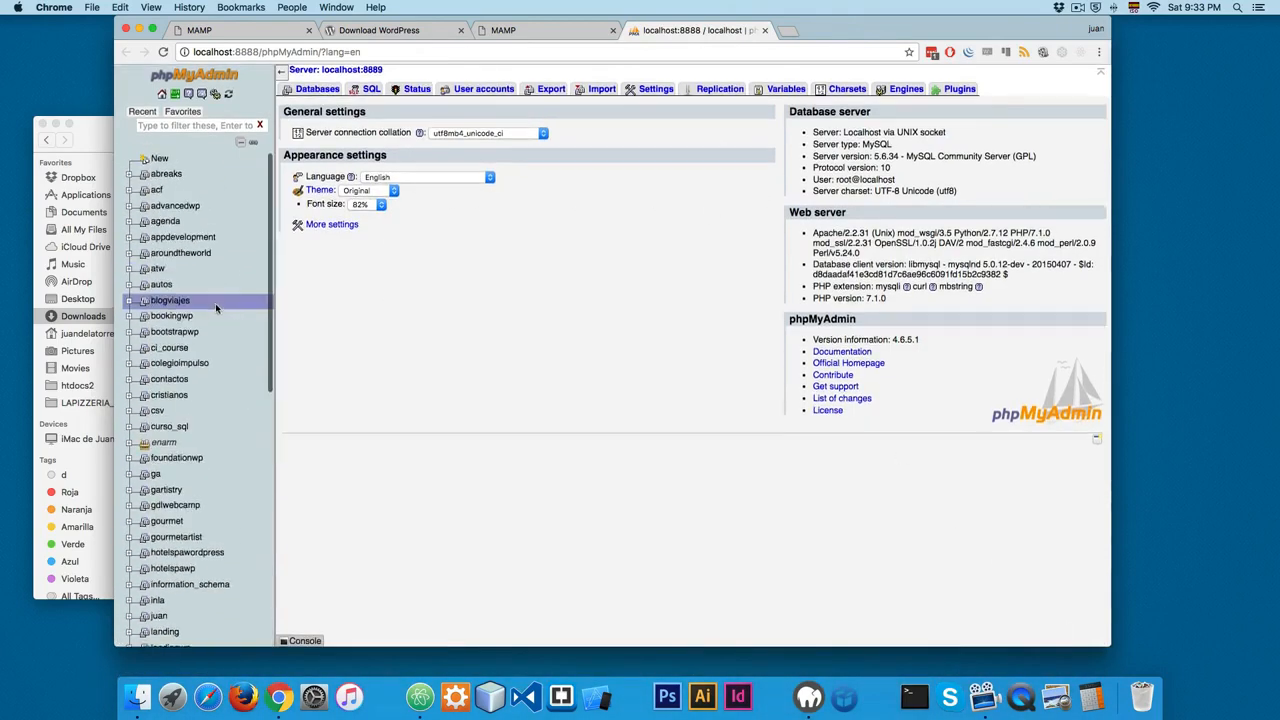
{"action": "scroll", "coordinate": [212, 271], "scroll_direction": "down", "scroll_amount": 6}
{"action": "scroll", "coordinate": [212, 262], "scroll_direction": "up", "scroll_amount": 6}
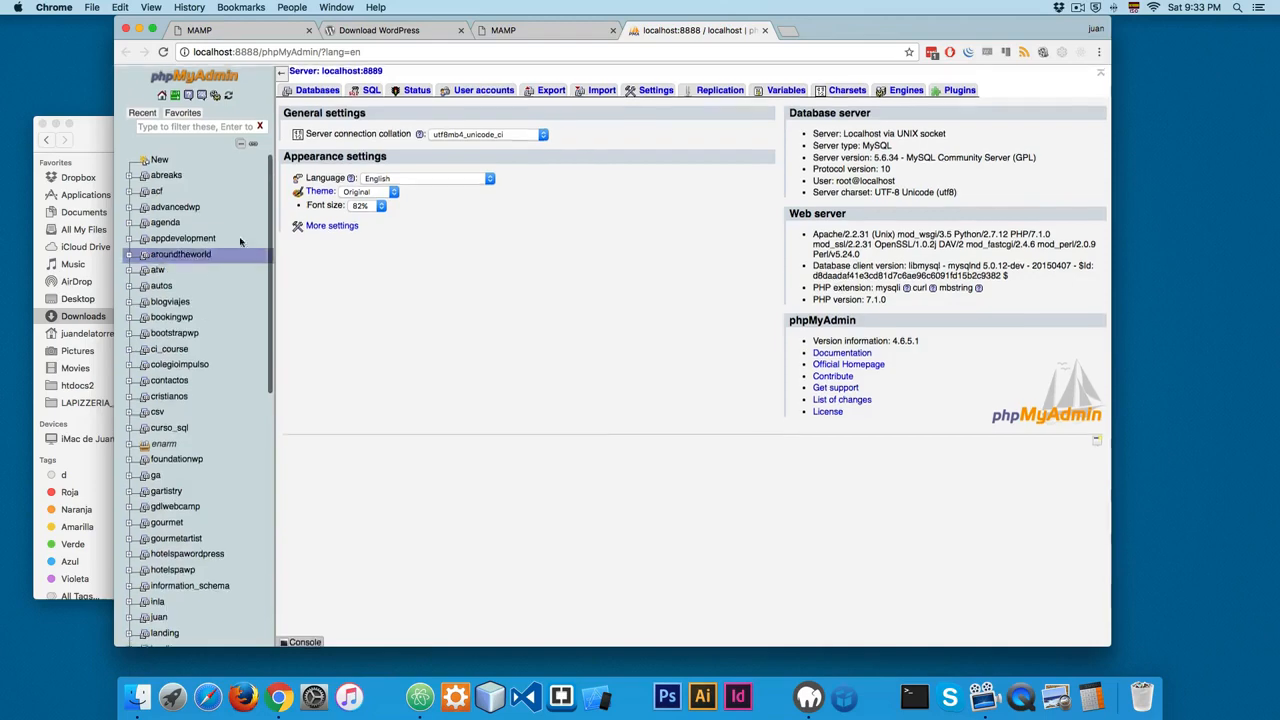
{"action": "left_click", "coordinate": [318, 89]}
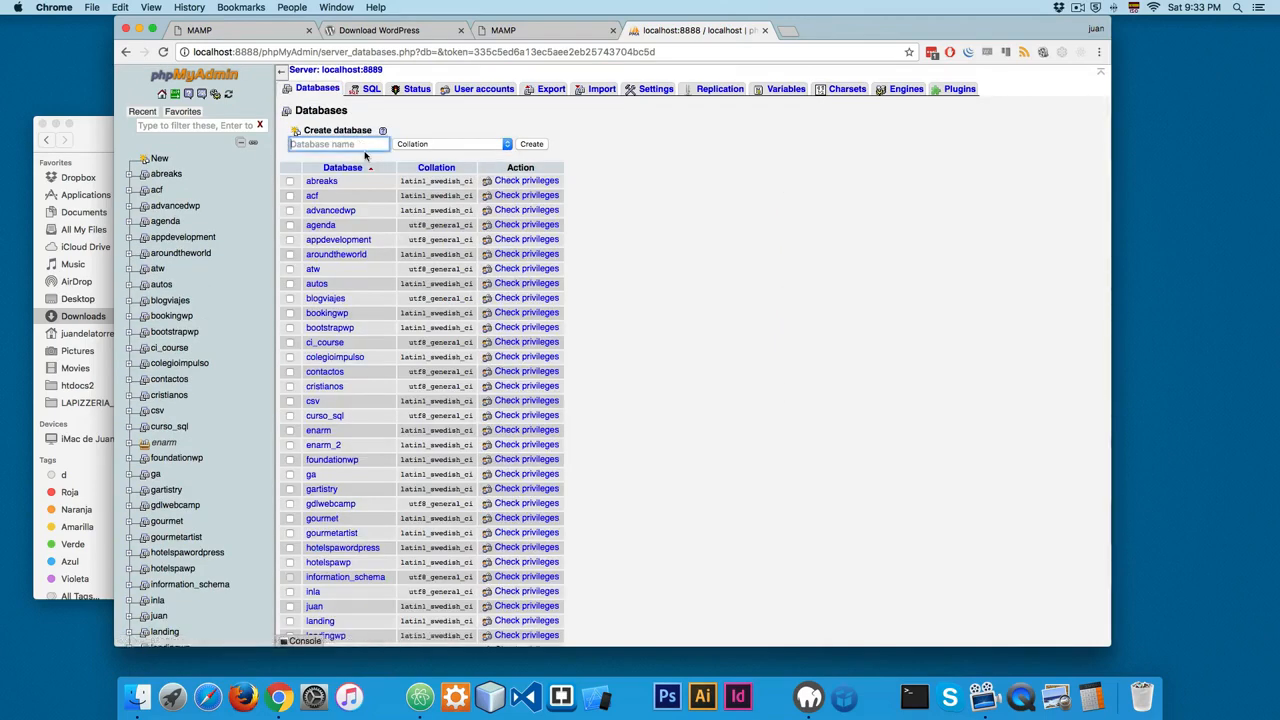
{"action": "type", "text": "lap"}
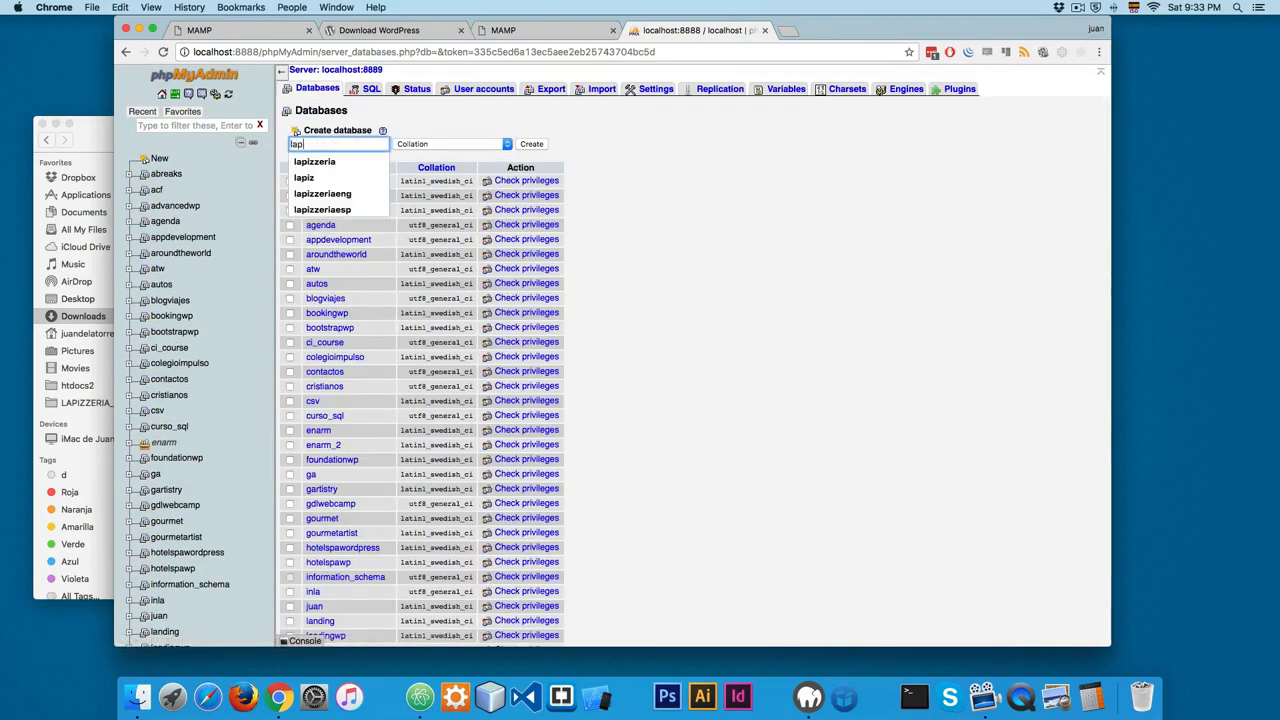
{"action": "type", "text": "izzeria_wp"}
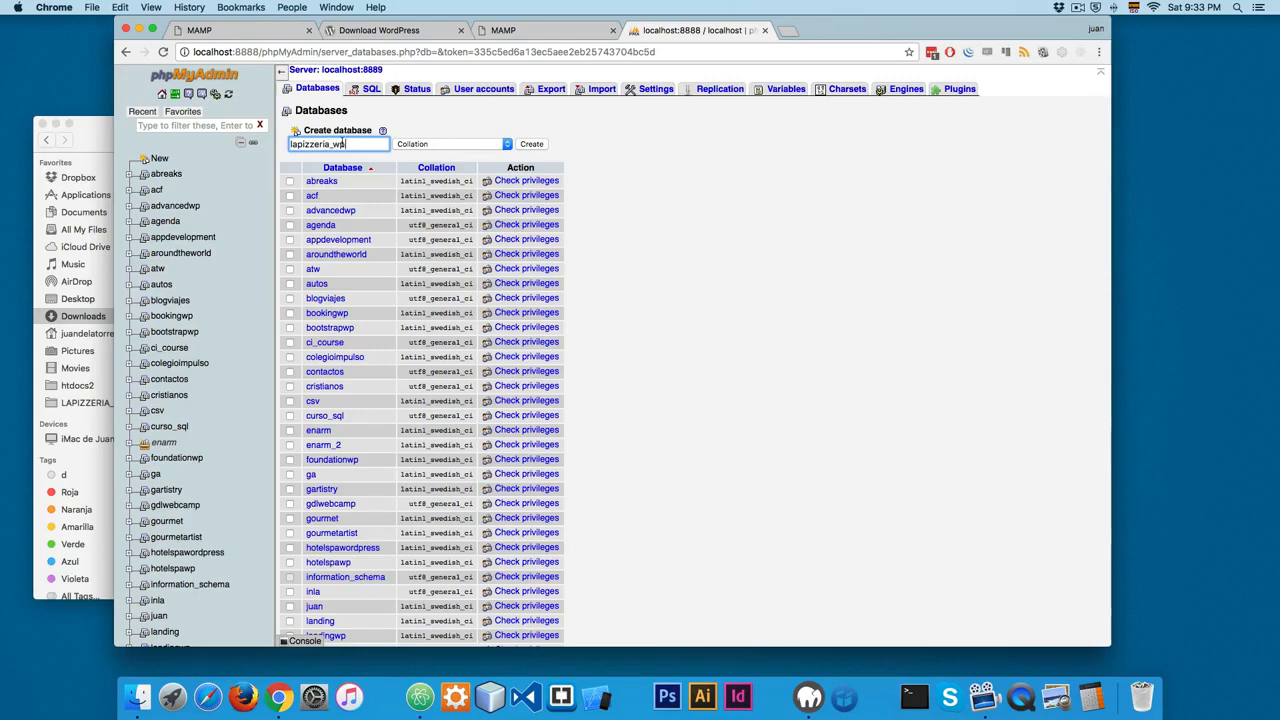
{"action": "left_click", "coordinate": [531, 145]}
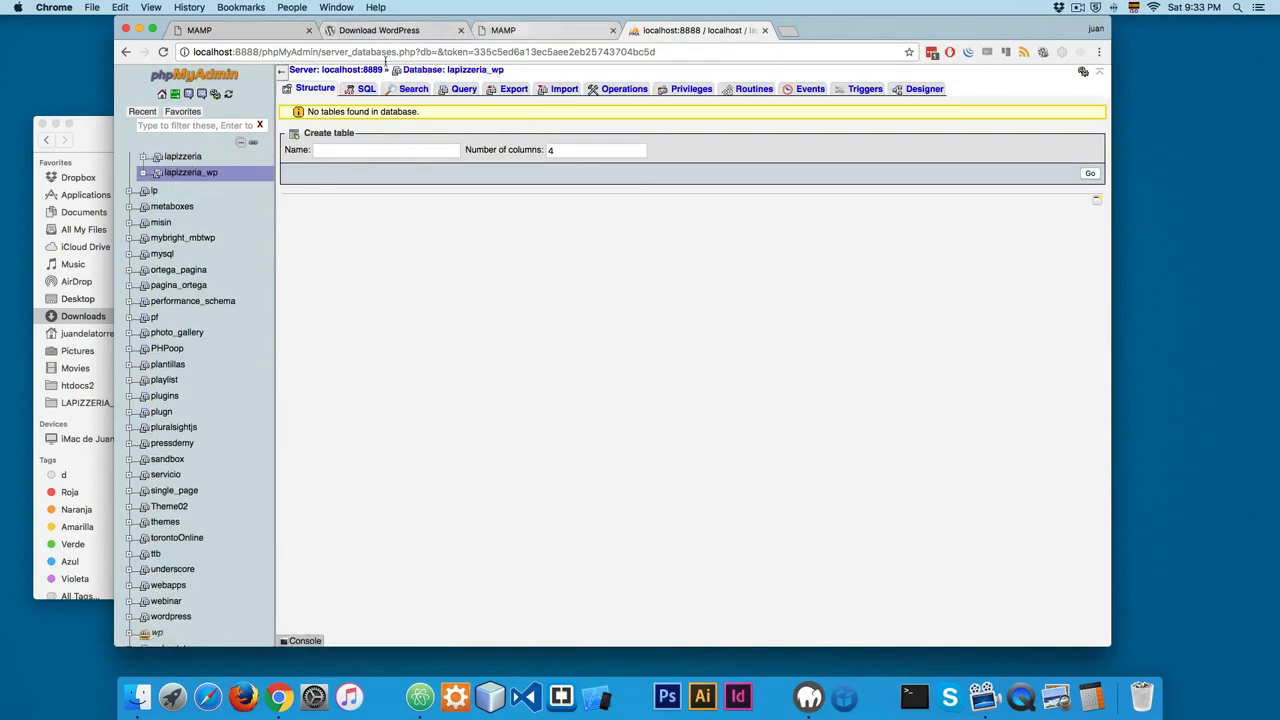
Step: Check the site folder's name in htdocs and load localhost:8888/lapizzeria in Chrome
{"action": "left_click", "coordinate": [145, 690]}
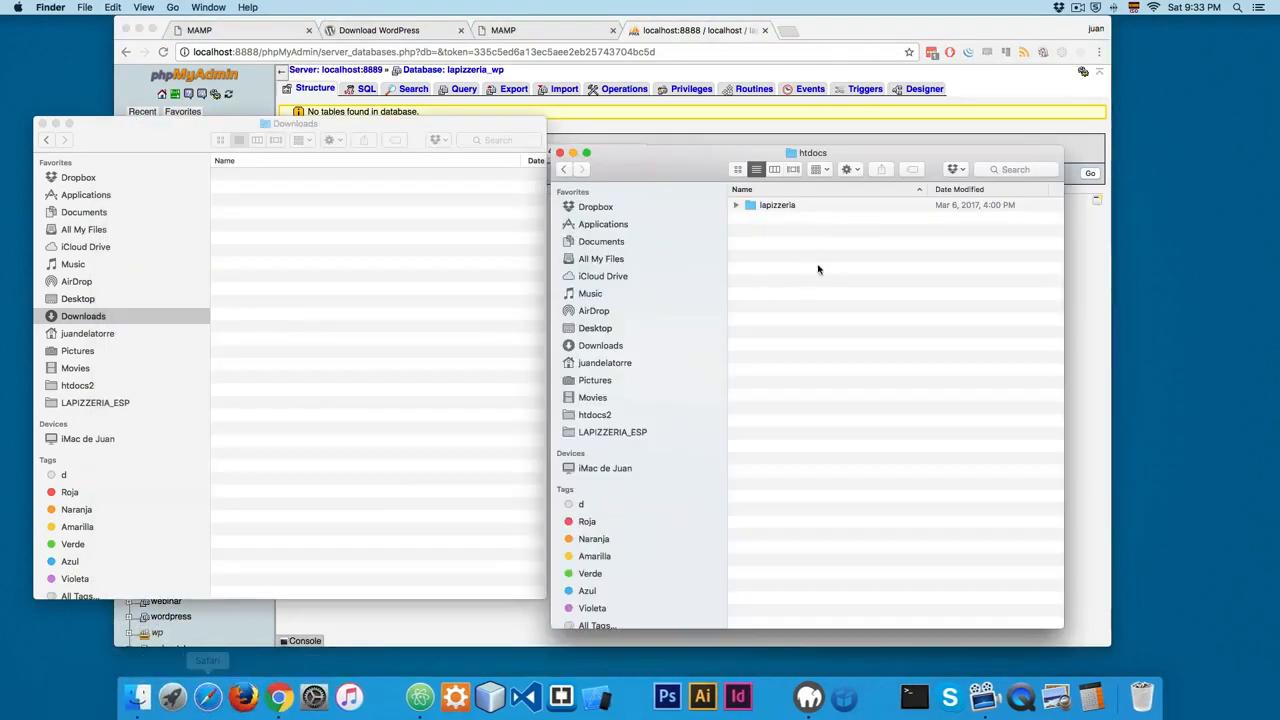
{"action": "left_click", "coordinate": [784, 211]}
{"action": "left_click", "coordinate": [784, 207]}
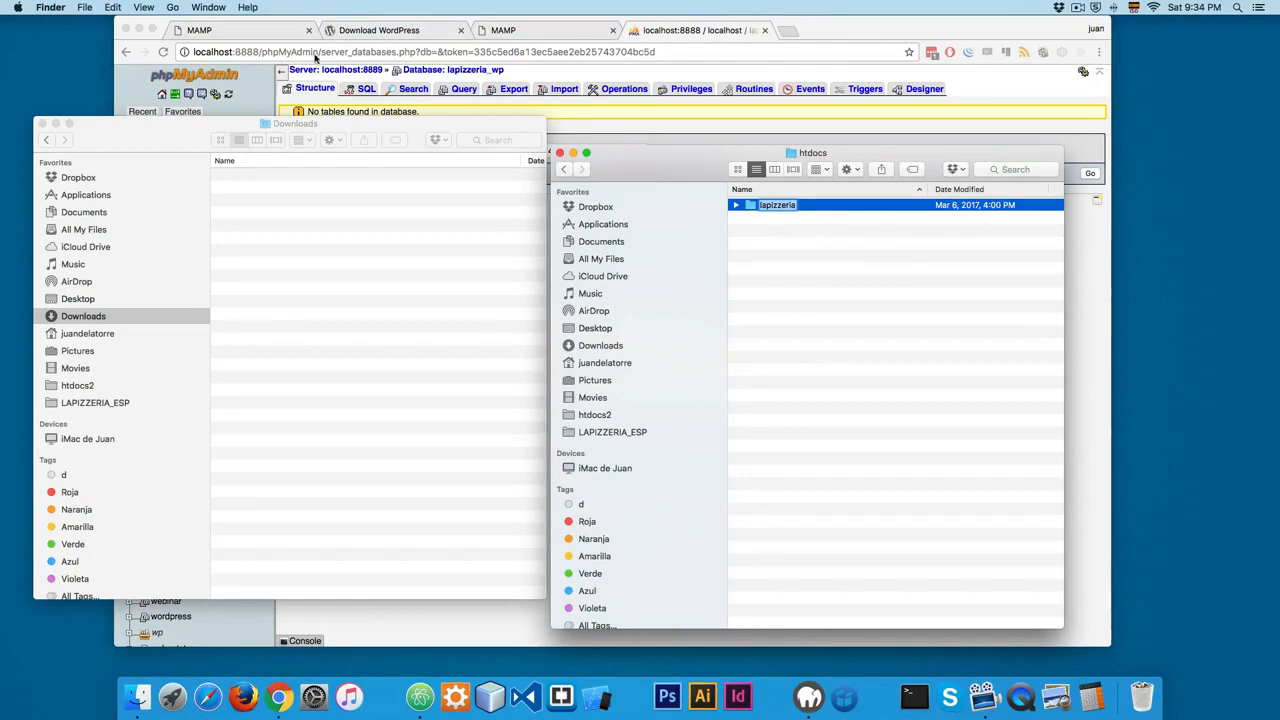
{"action": "left_click", "coordinate": [254, 53]}
{"action": "left_click", "coordinate": [253, 53]}
{"action": "left_click_drag", "start_coordinate": [261, 53], "coordinate": [686, 50]}
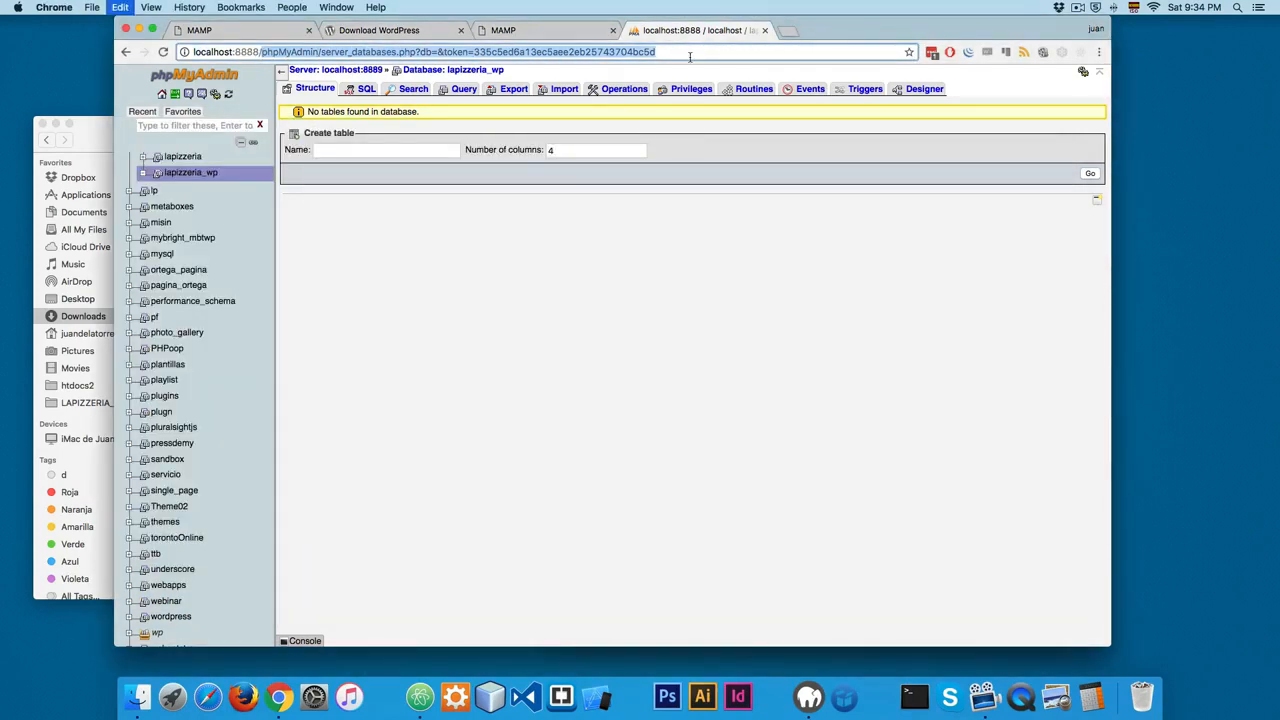
{"action": "type", "text": "/lapizzeria"}
{"action": "key", "text": "Return"}
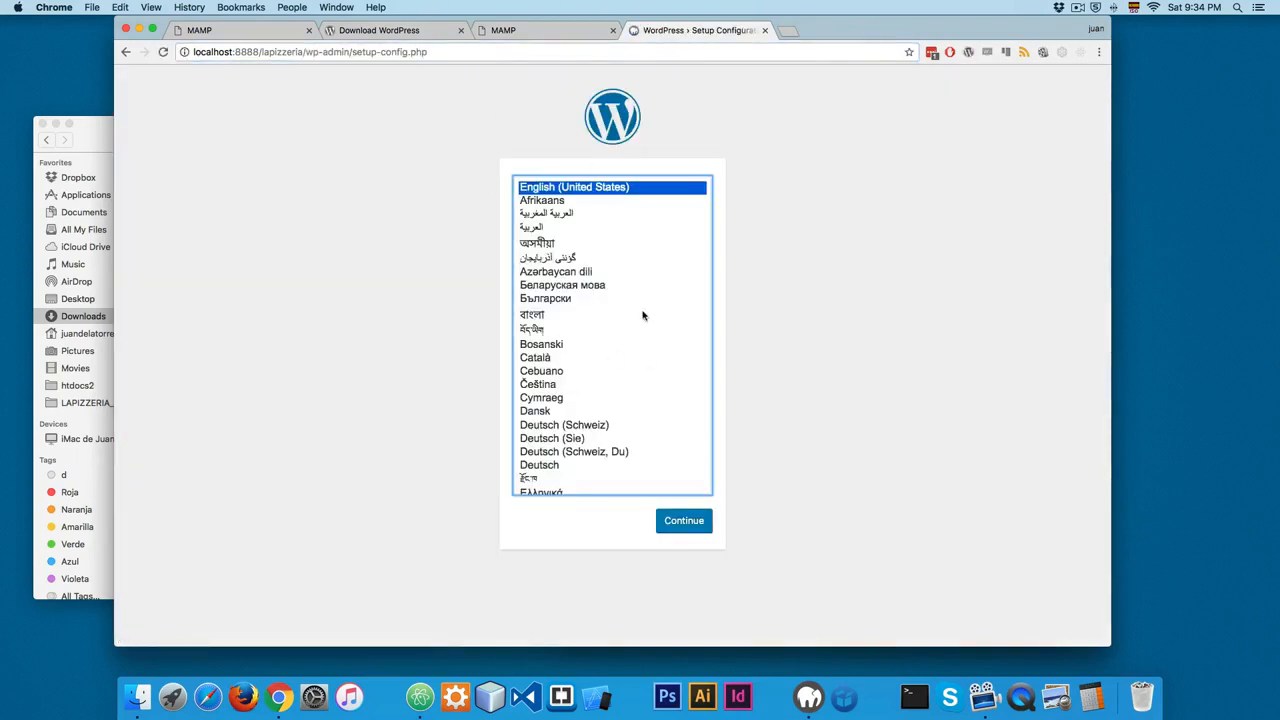
Step: Choose English (United States) as the WordPress setup language and proceed to the database connection form
{"action": "scroll", "coordinate": [564, 330], "scroll_direction": "down", "scroll_amount": 15}
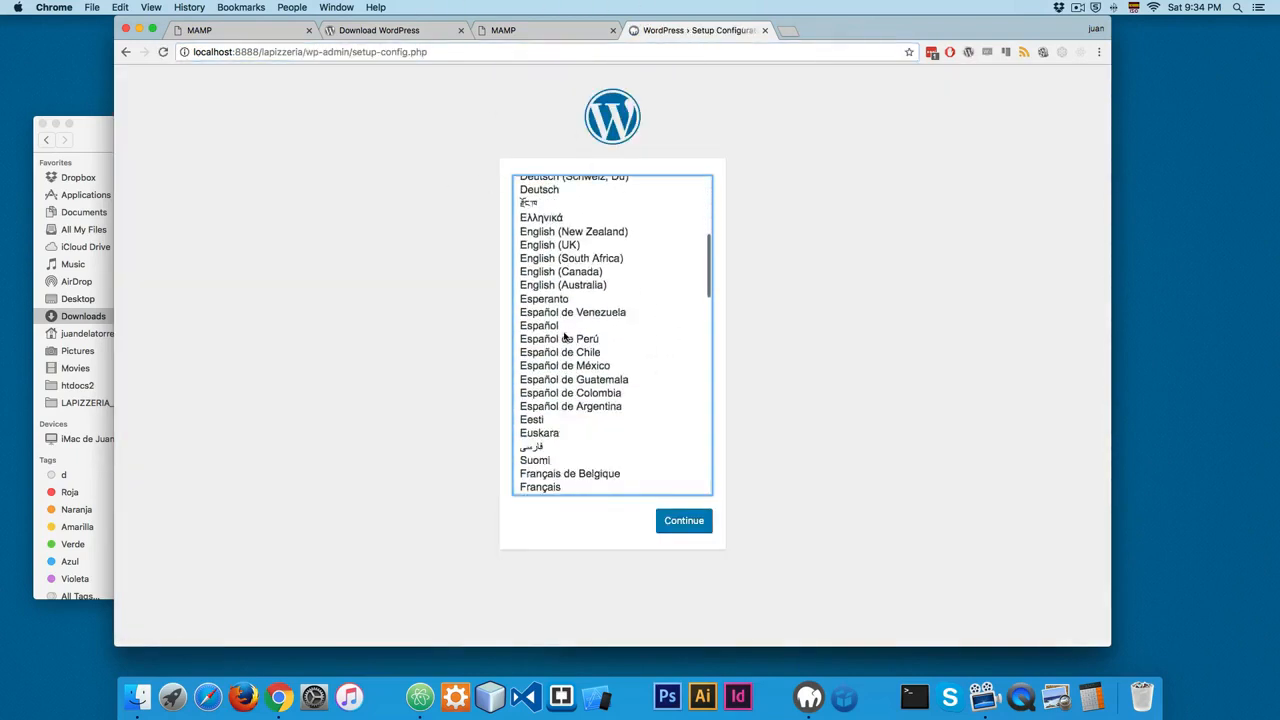
{"action": "scroll", "coordinate": [564, 340], "scroll_direction": "down", "scroll_amount": 3}
{"action": "scroll", "coordinate": [564, 340], "scroll_direction": "up", "scroll_amount": 15}
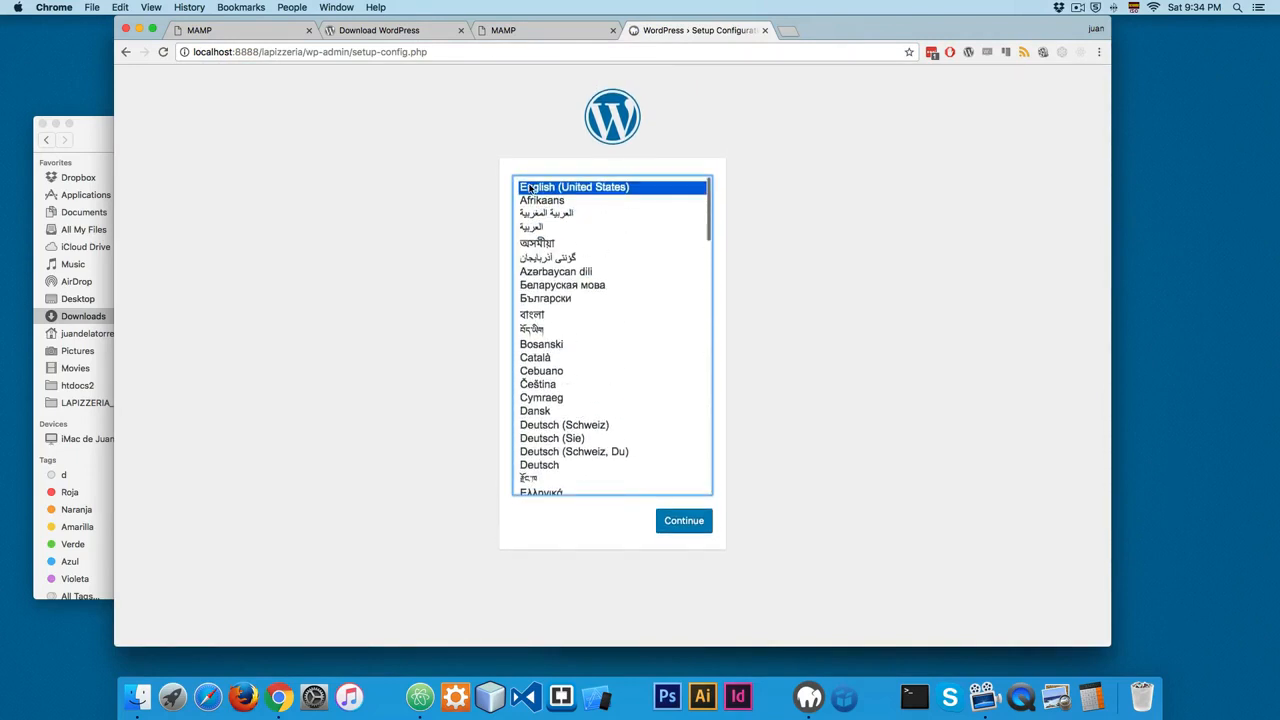
{"action": "left_click", "coordinate": [700, 521]}
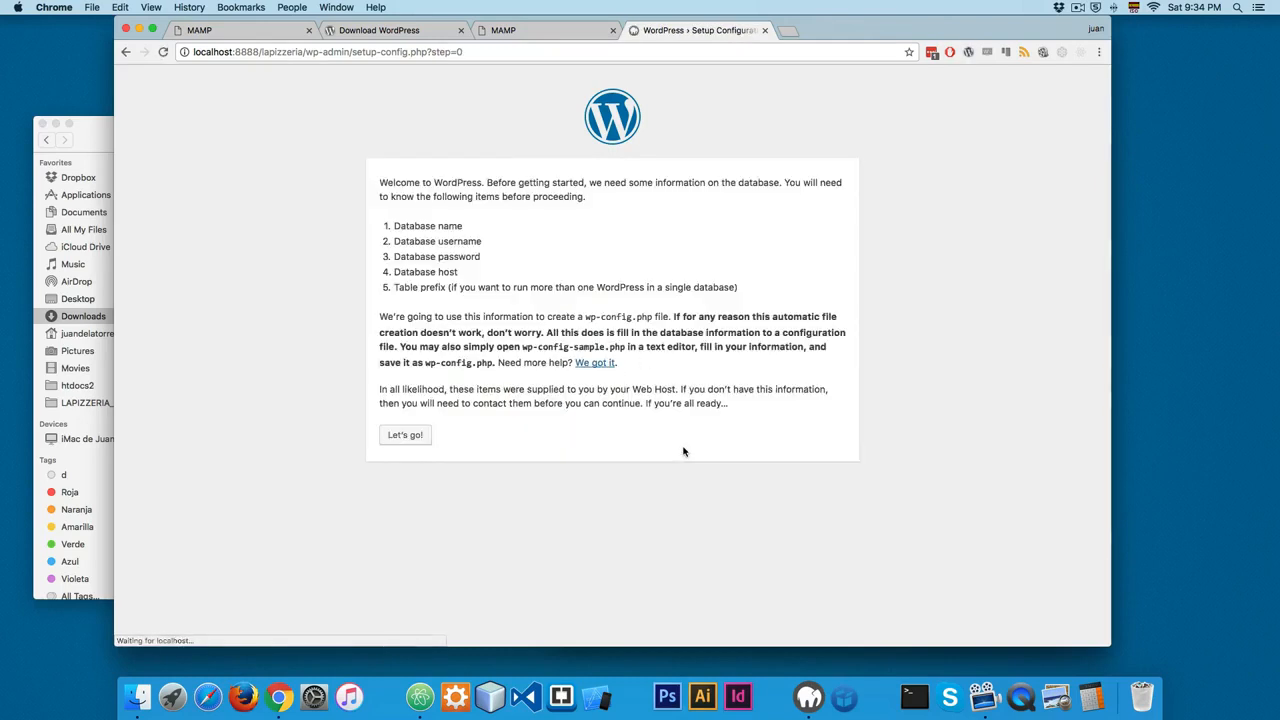
{"action": "left_click", "coordinate": [404, 438]}
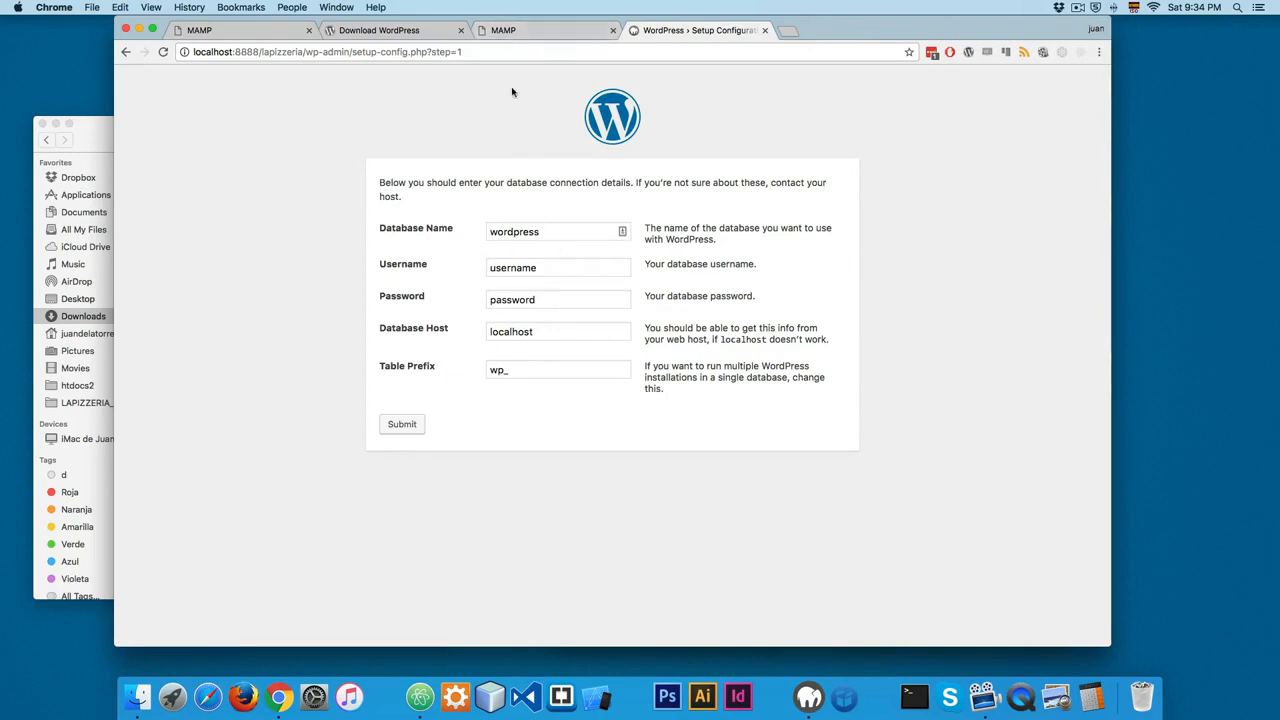
Step: Open phpMyAdmin from the MAMP start page and expand the lapizzeria group to check the new database's name
{"action": "left_click", "coordinate": [505, 32]}
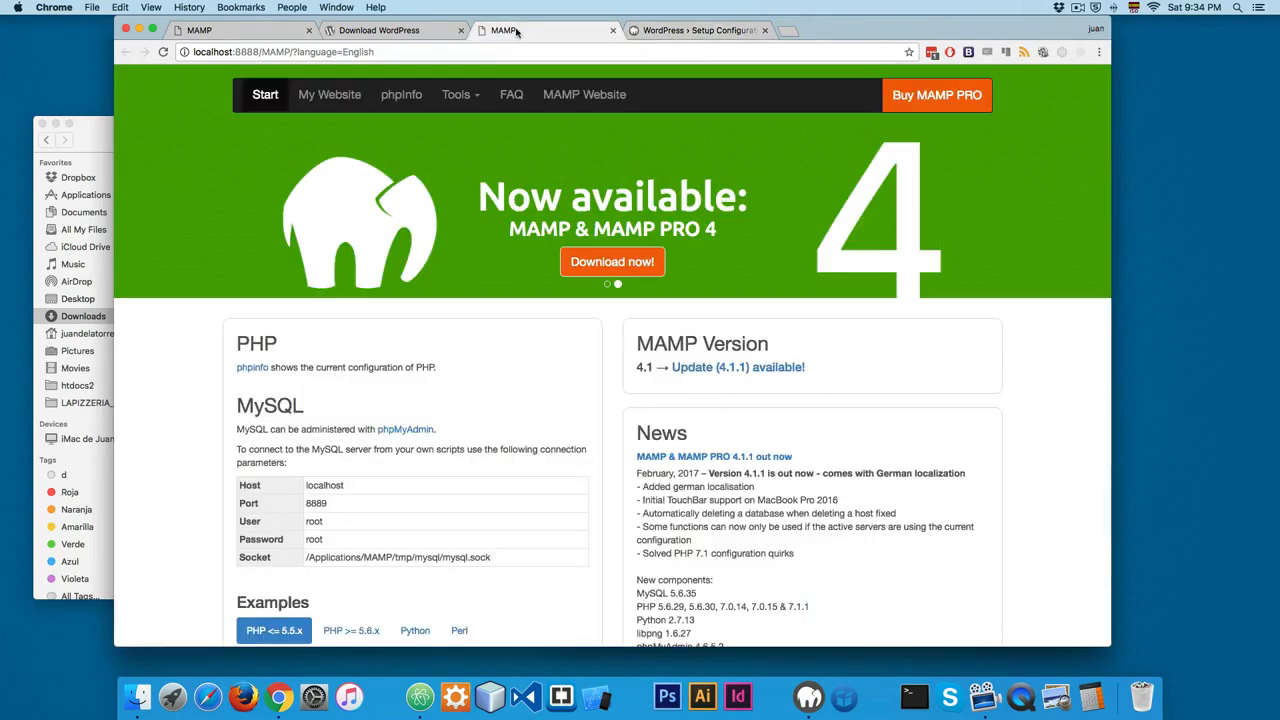
{"action": "left_click", "coordinate": [650, 32]}
{"action": "left_click", "coordinate": [505, 30]}
{"action": "left_click", "coordinate": [456, 94]}
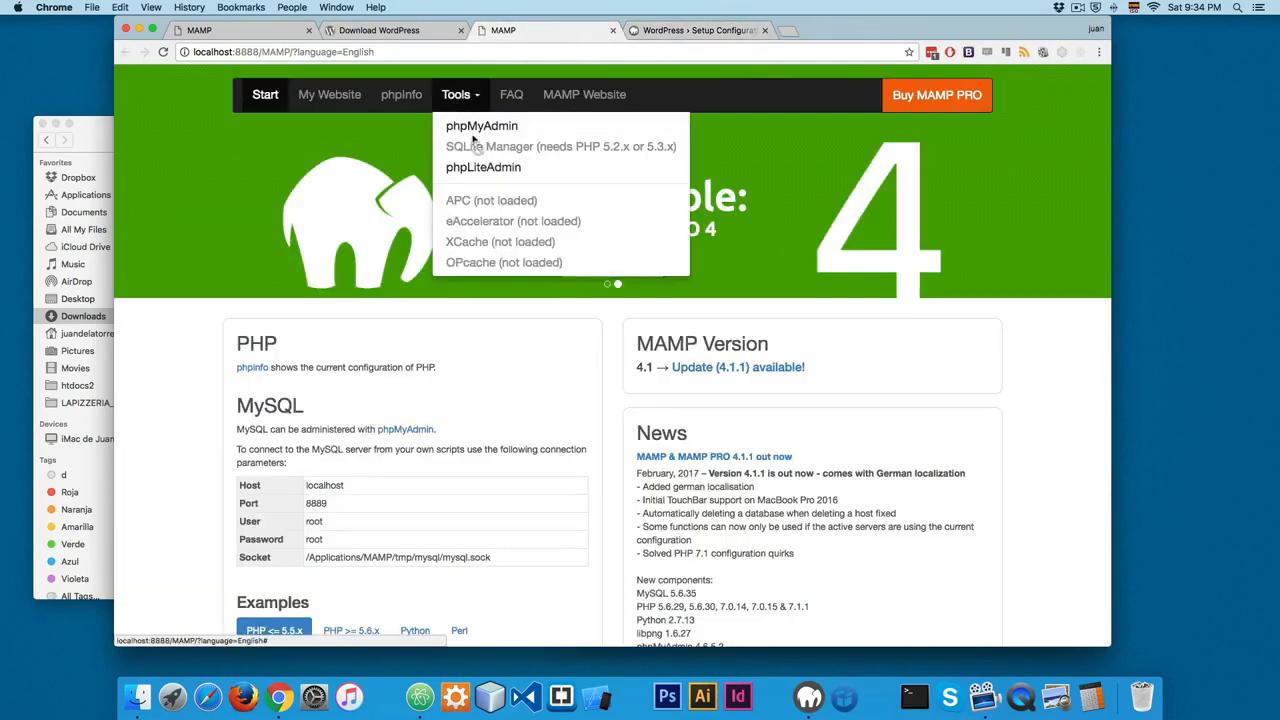
{"action": "left_click", "coordinate": [465, 128]}
{"action": "left_click", "coordinate": [505, 30]}
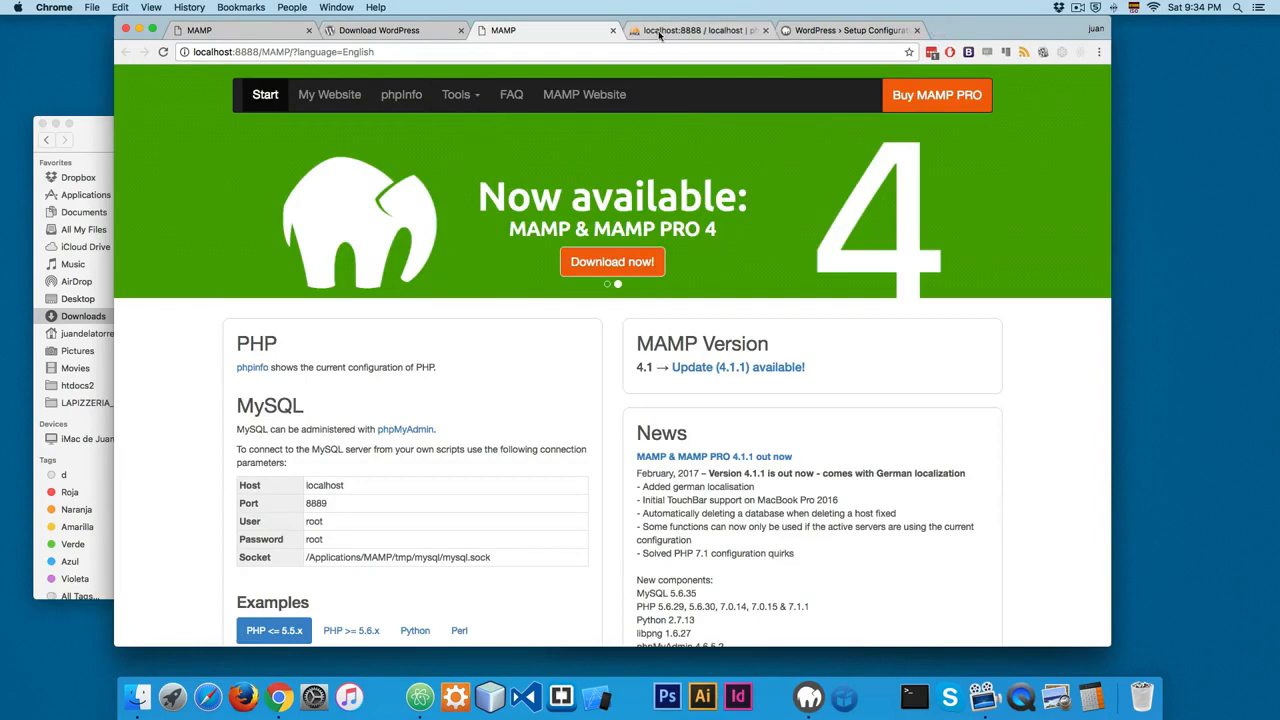
{"action": "left_click", "coordinate": [660, 32]}
{"action": "scroll", "coordinate": [185, 440], "scroll_direction": "down", "scroll_amount": 5}
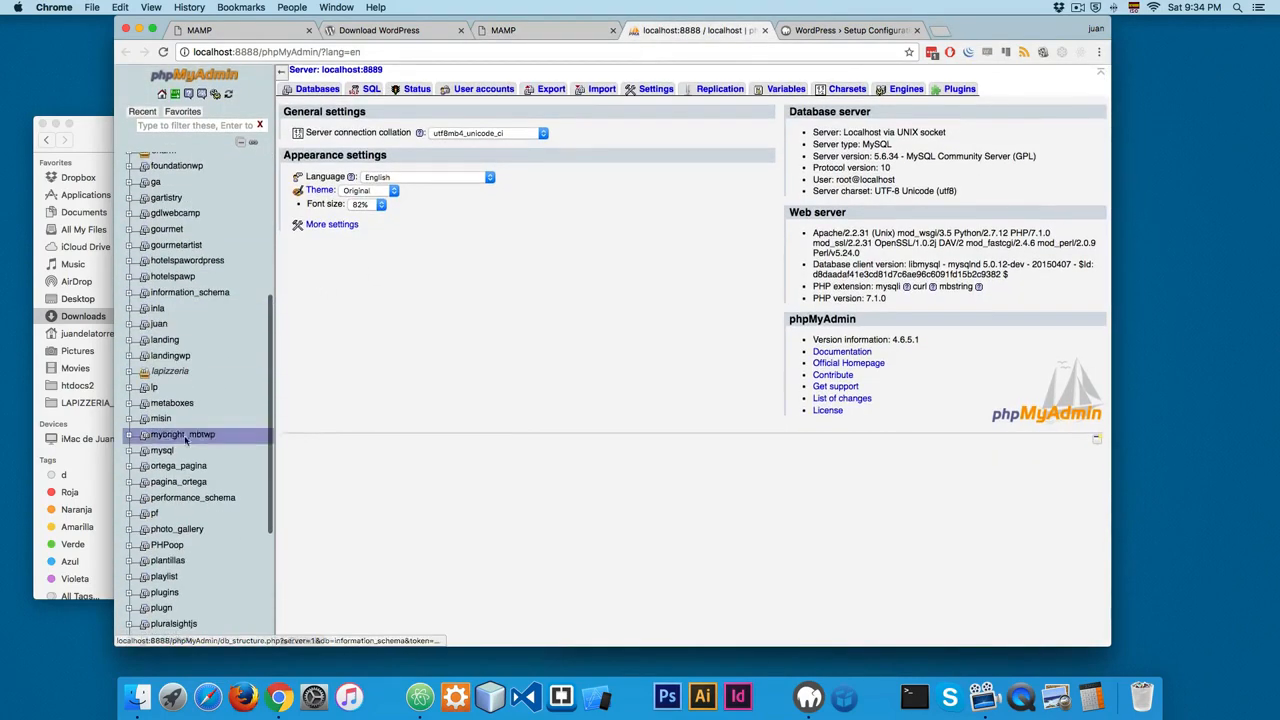
{"action": "scroll", "coordinate": [180, 420], "scroll_direction": "down", "scroll_amount": 2}
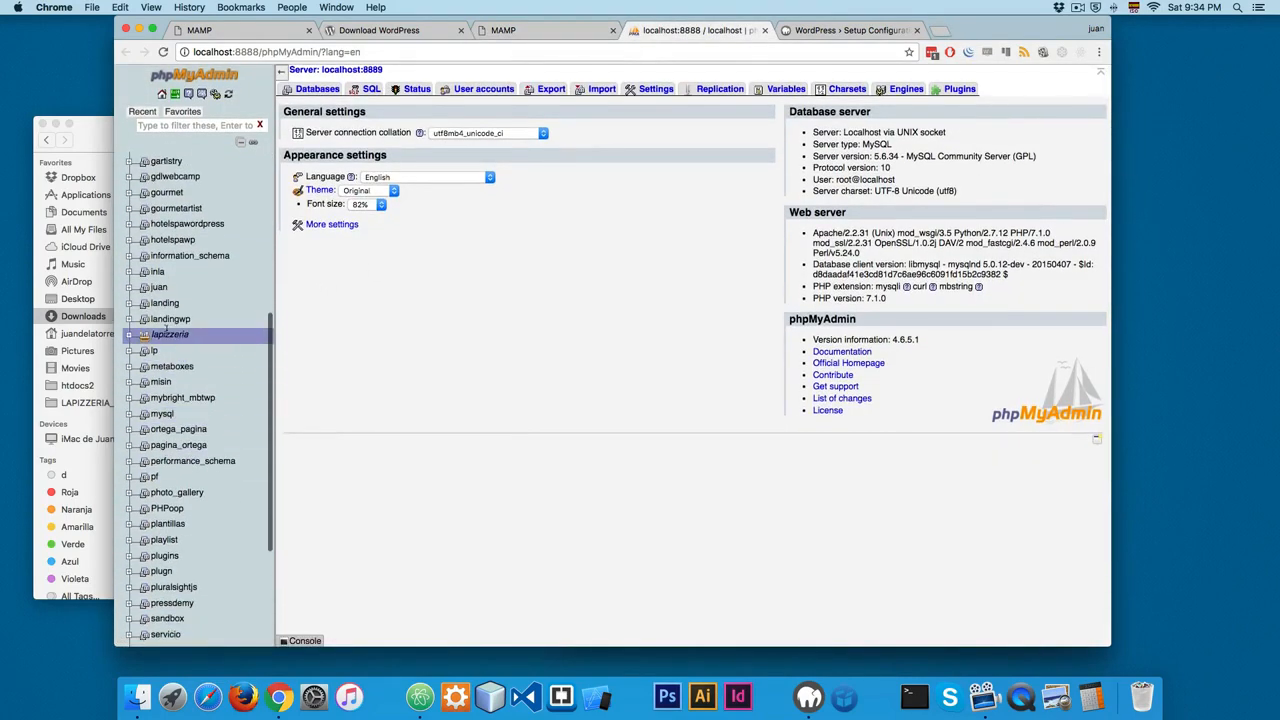
{"action": "left_click", "coordinate": [167, 334]}
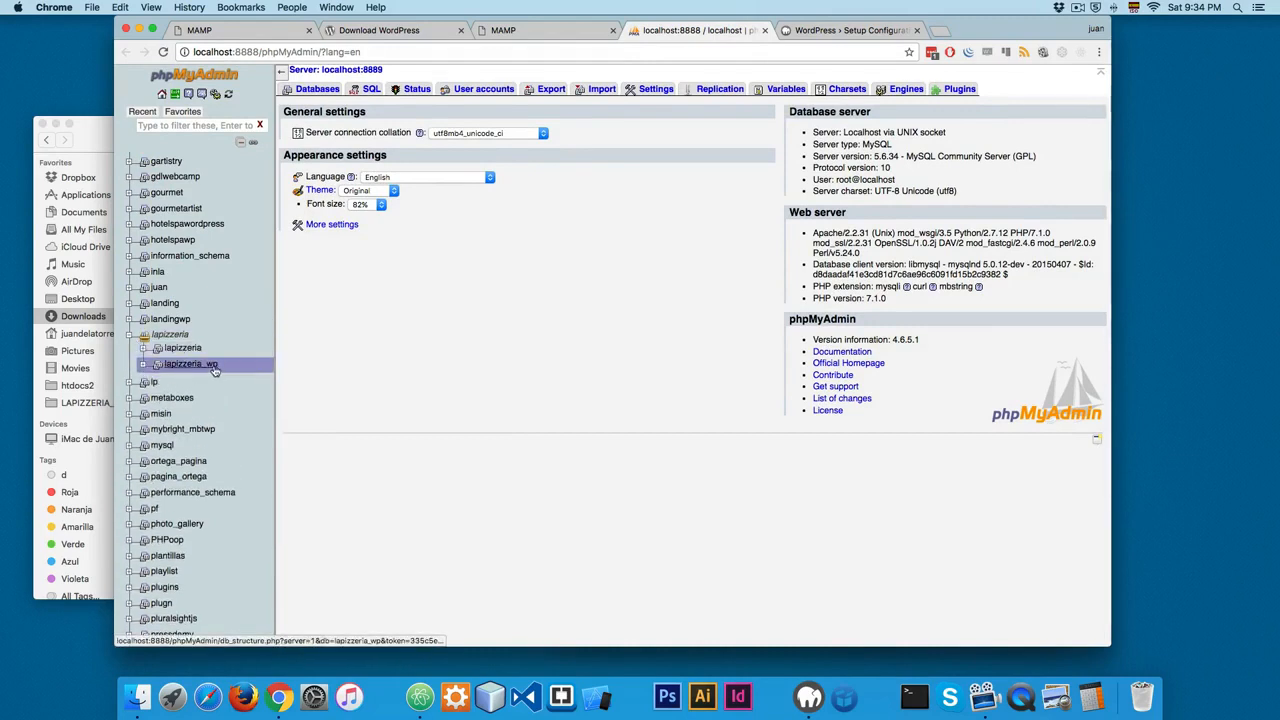
Step: Return to the WordPress setup page and set the database name to lapizzeria_wp
{"action": "left_click", "coordinate": [820, 30]}
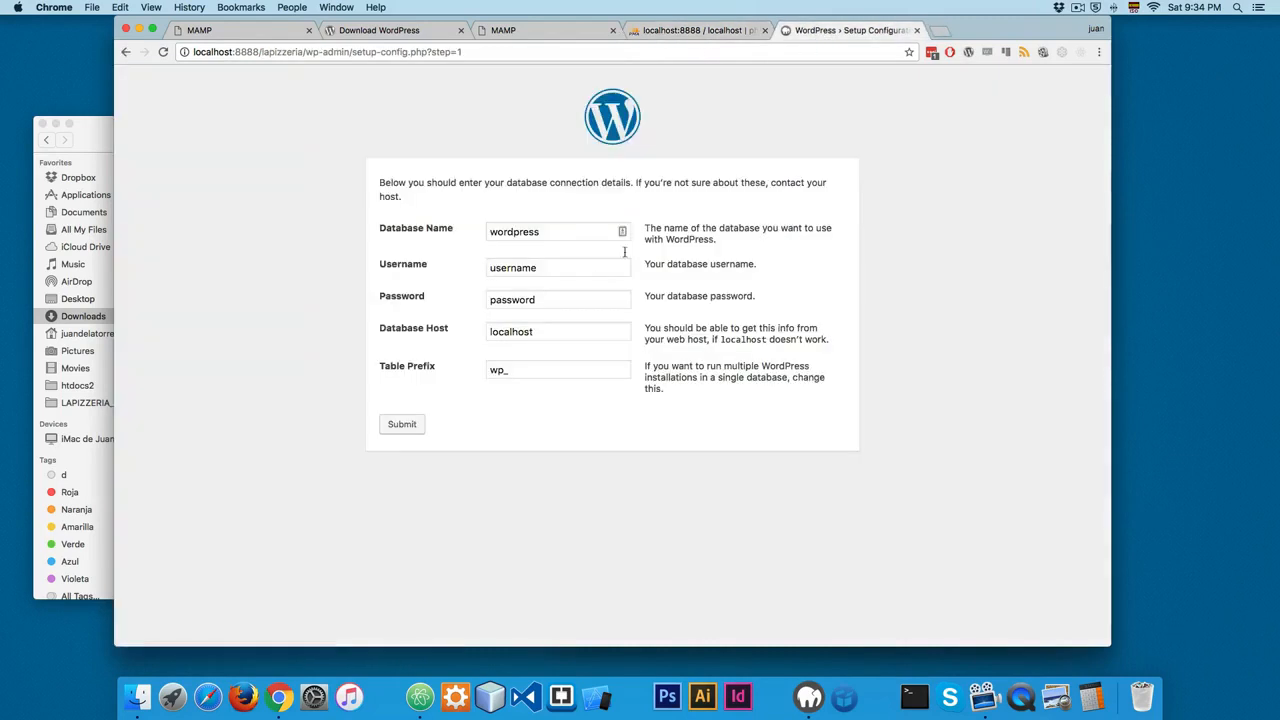
{"action": "left_click", "coordinate": [552, 232]}
{"action": "double_click", "coordinate": [552, 232]}
{"action": "type", "text": "lapizz"}
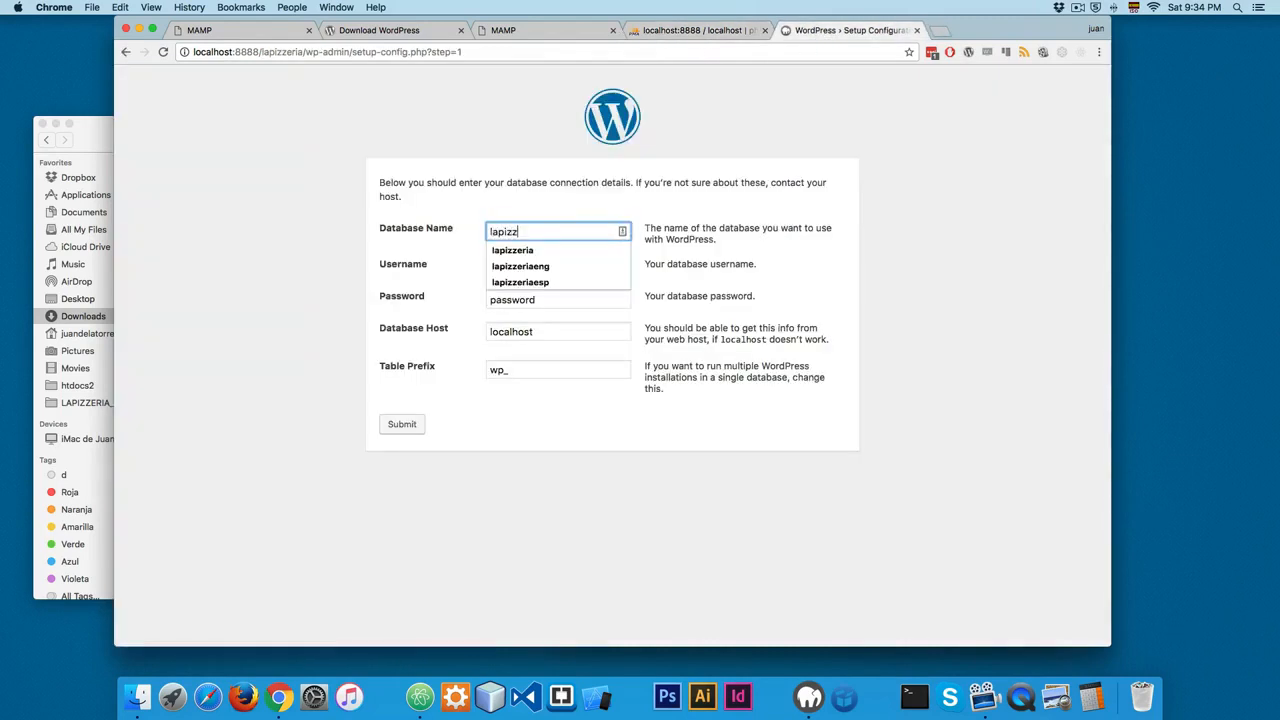
{"action": "type", "text": "eria_wp"}
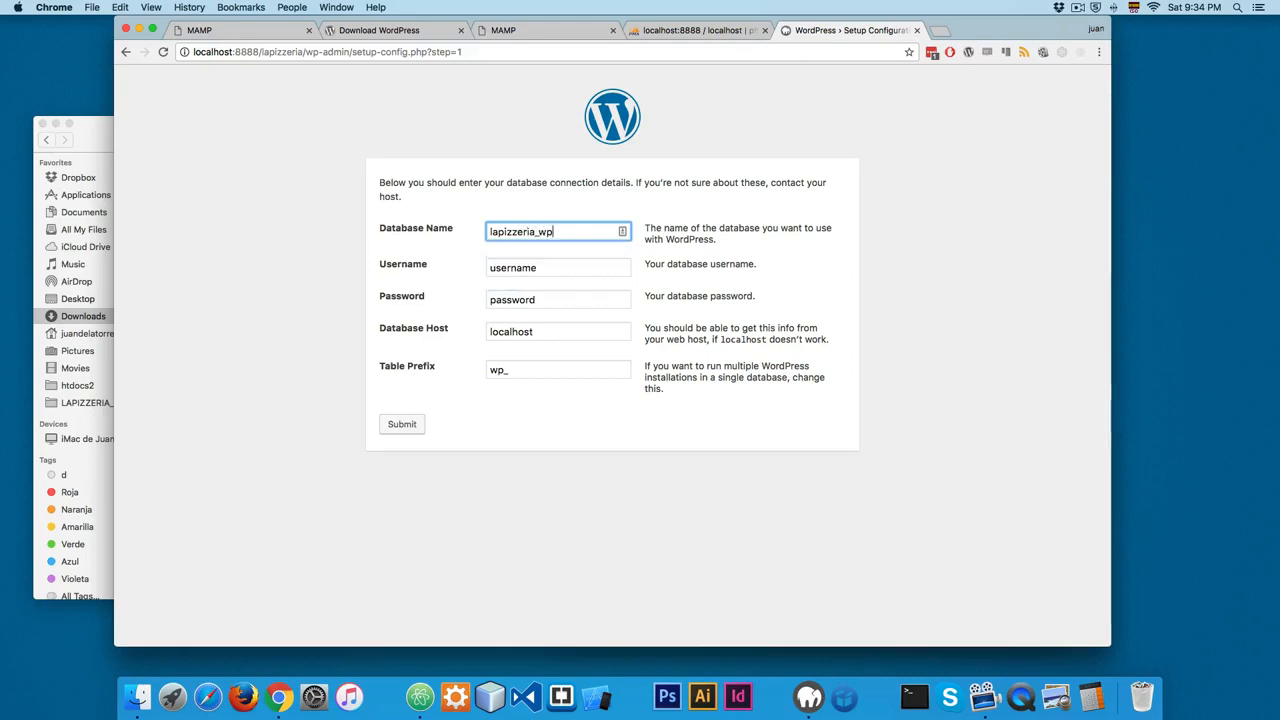
Step: Enter root as the database username, fill in the database password, and submit the connection details with the default host and table prefix
{"action": "key", "text": "Tab"}
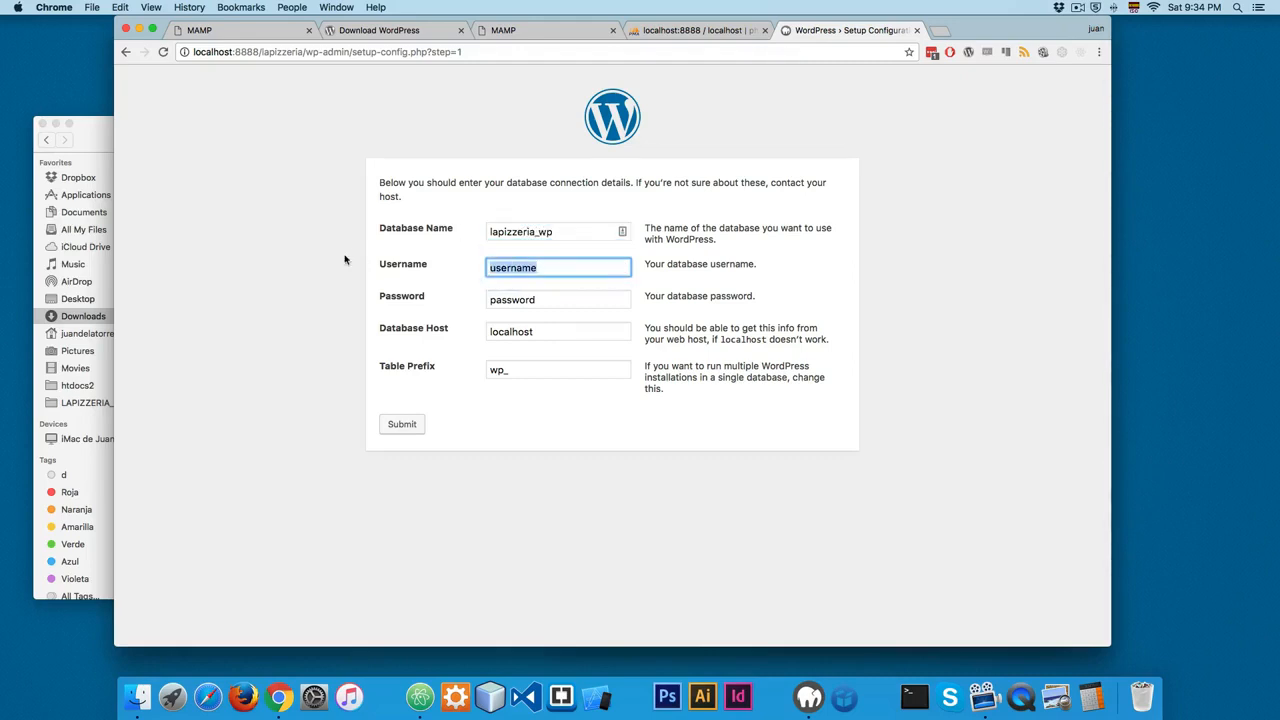
{"action": "left_click", "coordinate": [809, 697]}
{"action": "left_click", "coordinate": [786, 333]}
{"action": "type", "text": "root"}
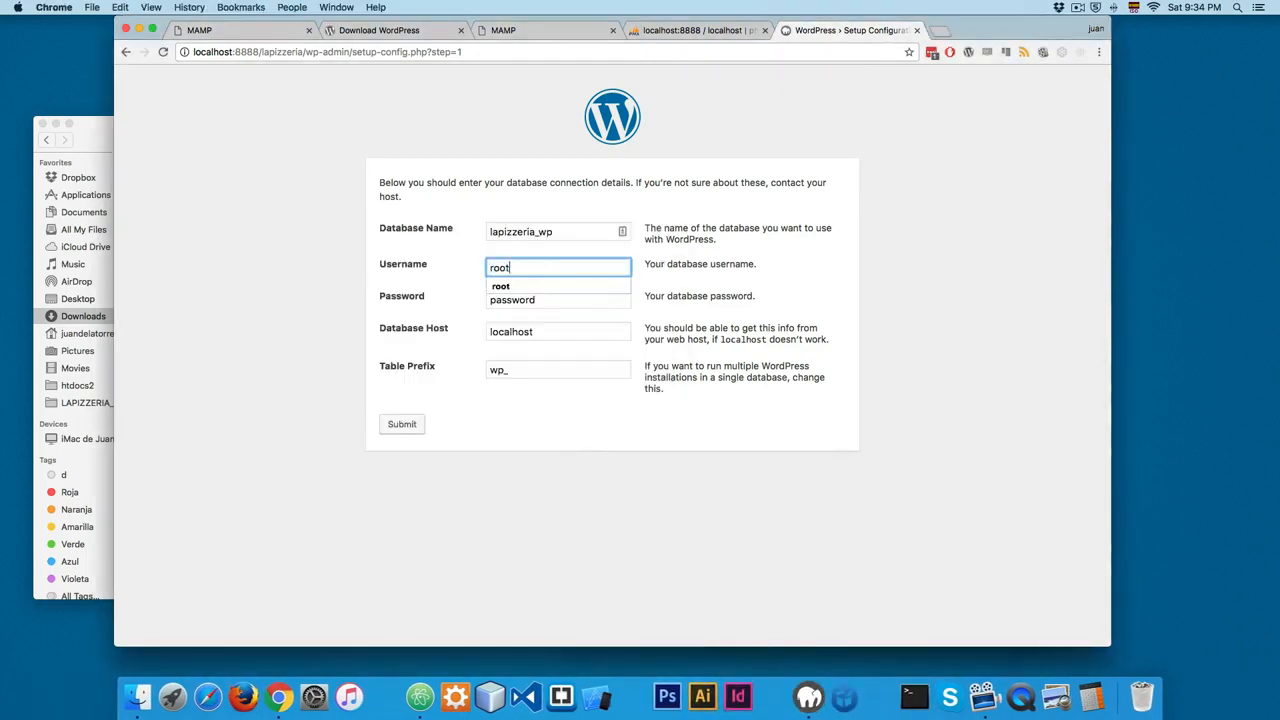
{"action": "key", "text": "Tab"}
{"action": "type", "text": "root"}
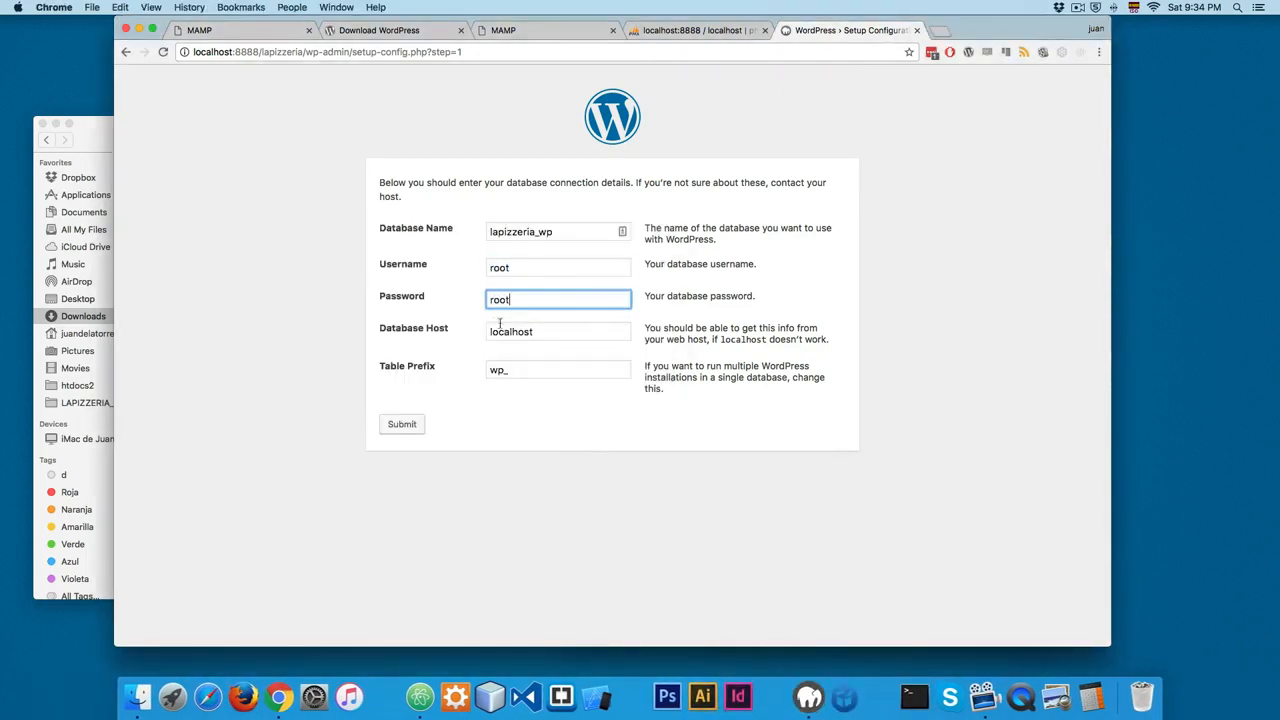
{"action": "key", "text": "super+a"}
{"action": "key", "text": "BackSpace"}
{"action": "left_click", "coordinate": [283, 325]}
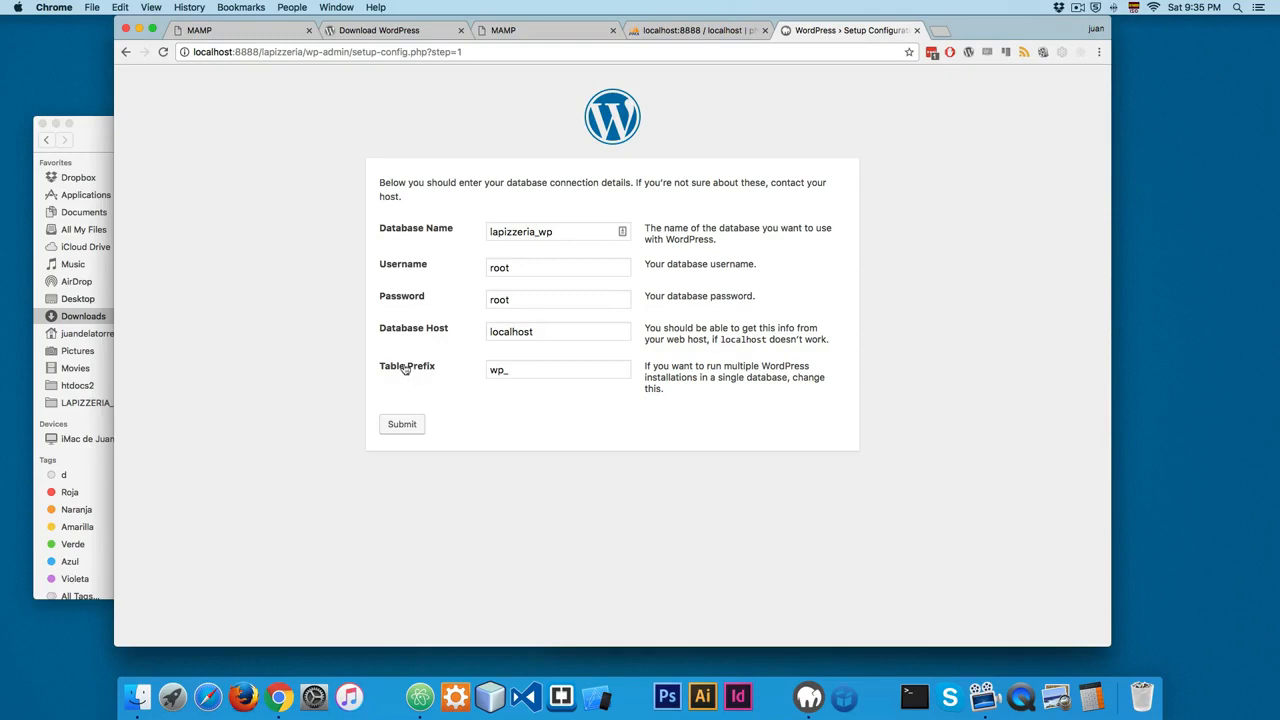
{"action": "left_click", "coordinate": [402, 424]}
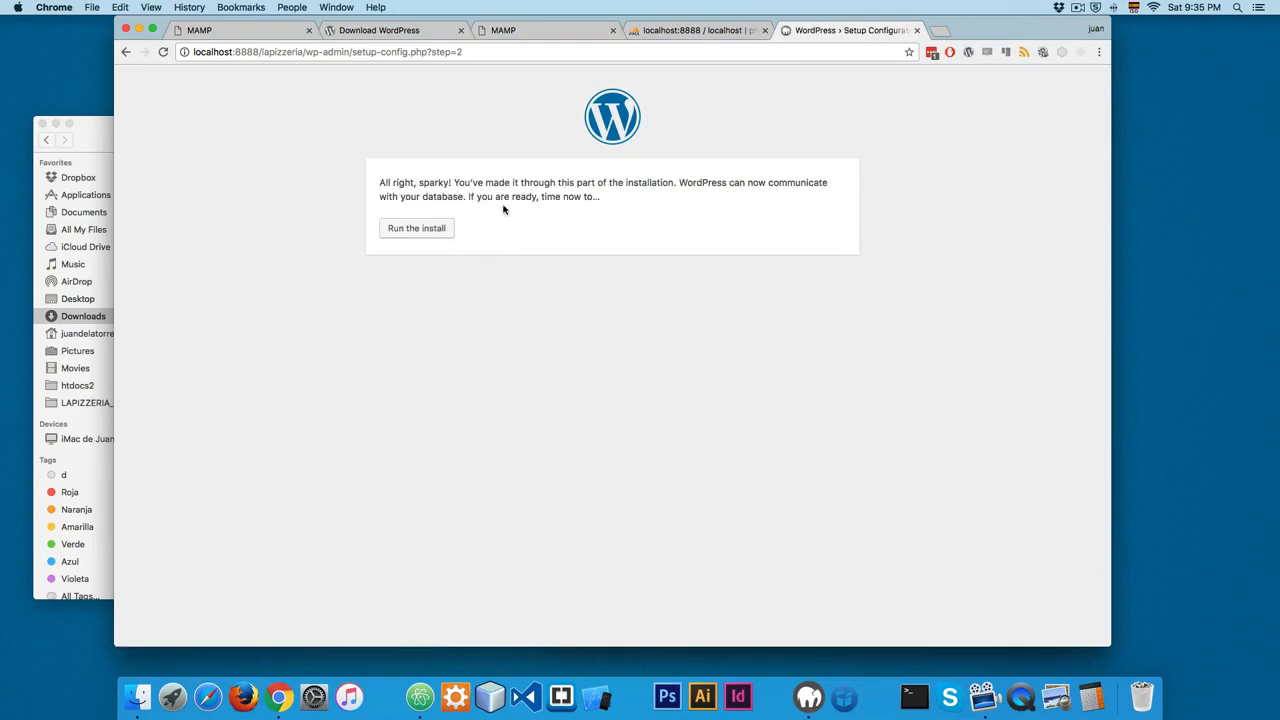
Step: Run the install and fill in the site title La Pizzeria, the username admin and the account password
{"action": "left_click", "coordinate": [415, 229]}
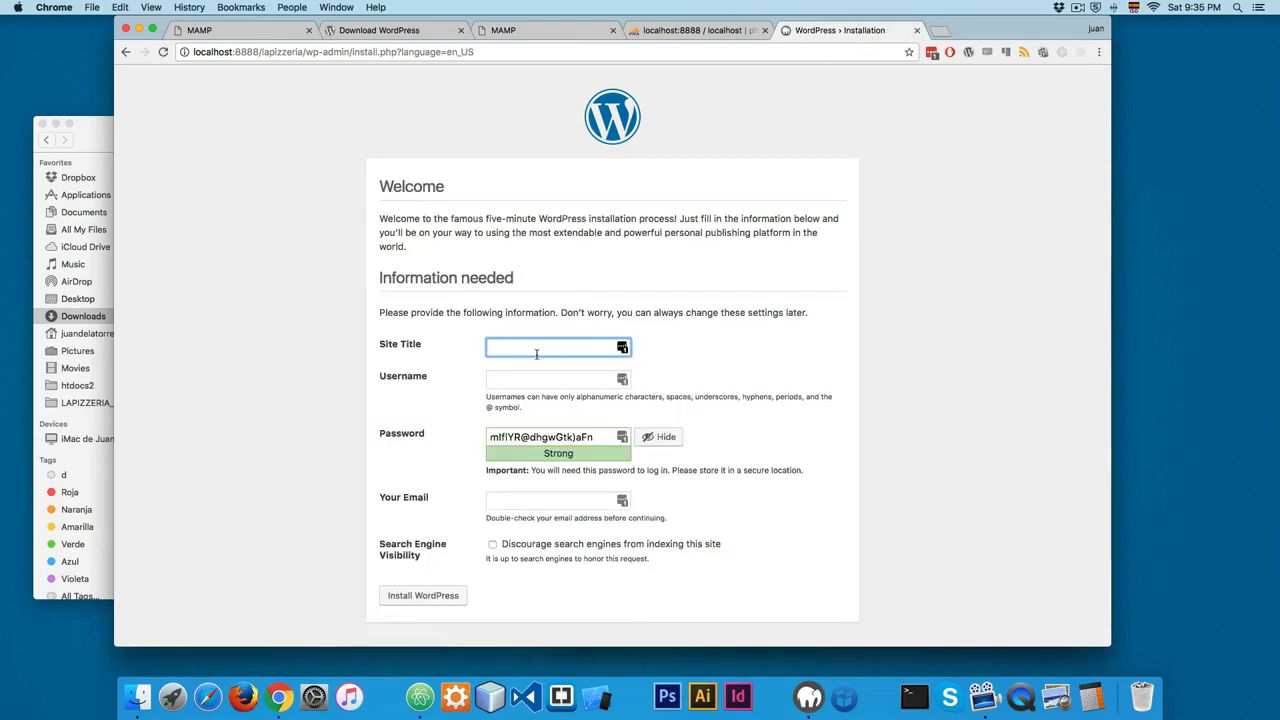
{"action": "type", "text": "LaP"}
{"action": "key", "text": "Tab"}
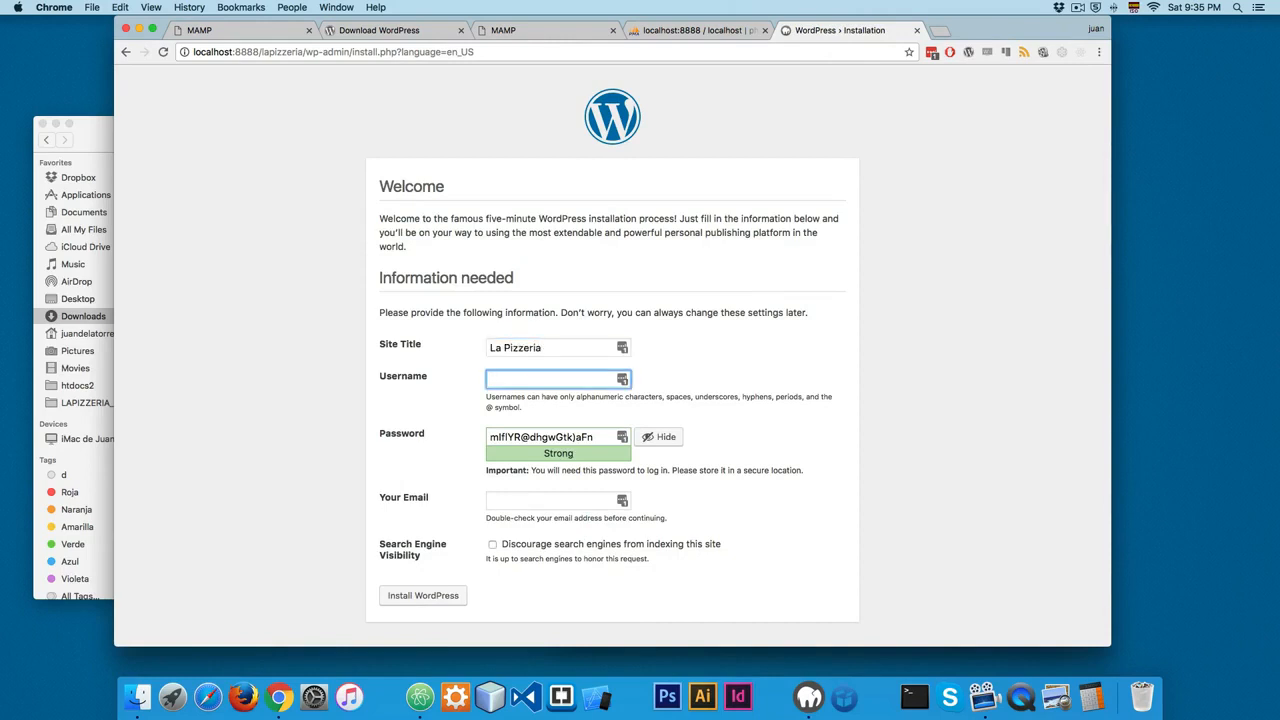
{"action": "key", "text": "Tab"}
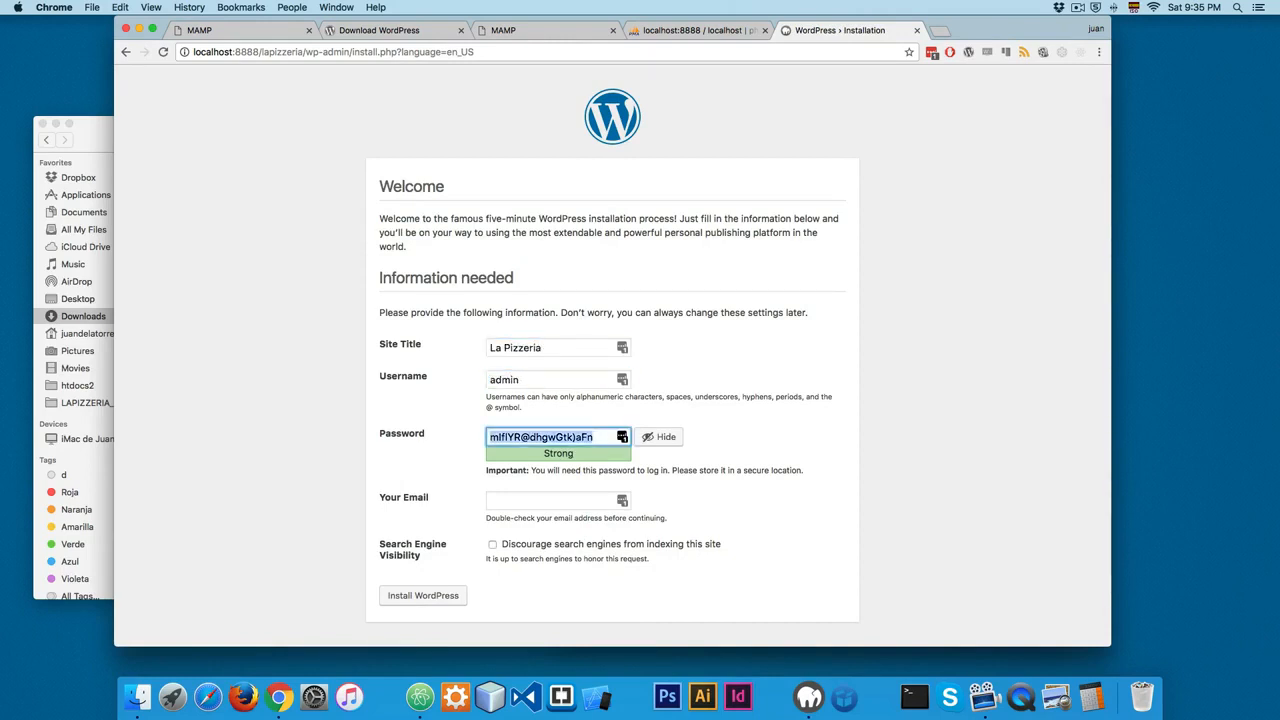
{"action": "type", "text": "admin"}
{"action": "left_click", "coordinate": [397, 402]}
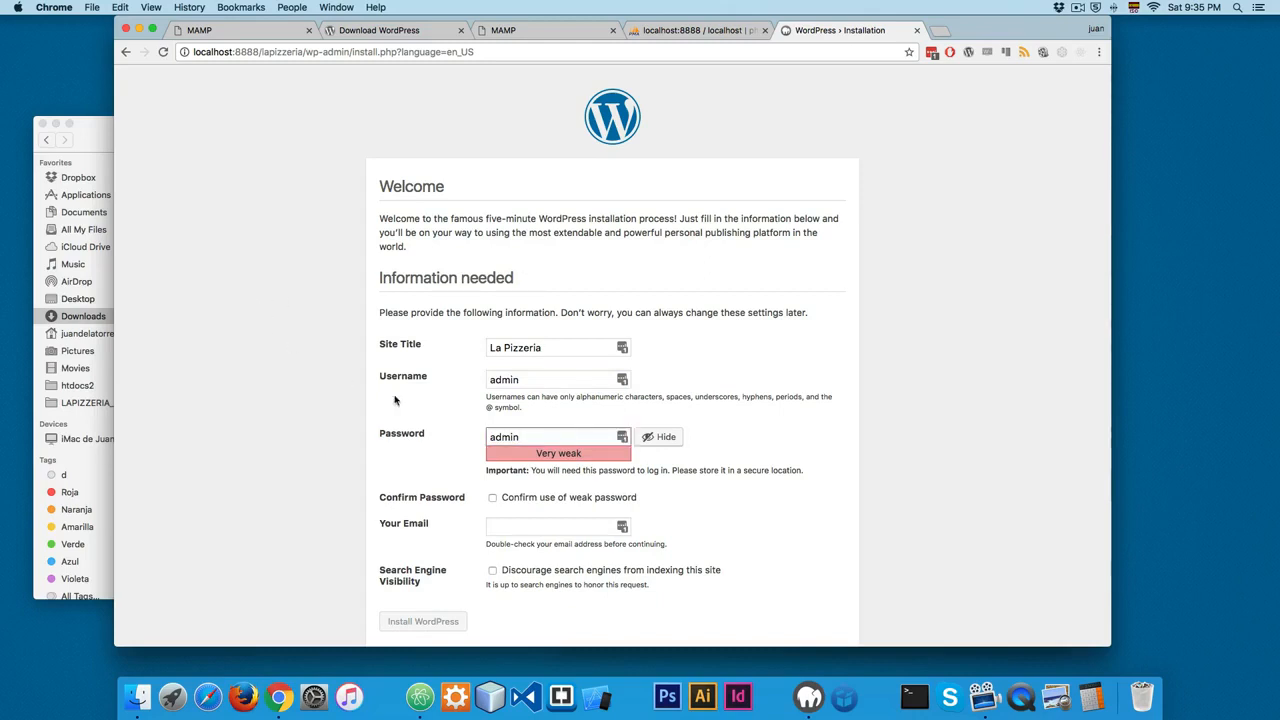
{"action": "scroll", "coordinate": [494, 394], "scroll_direction": "down", "scroll_amount": 1}
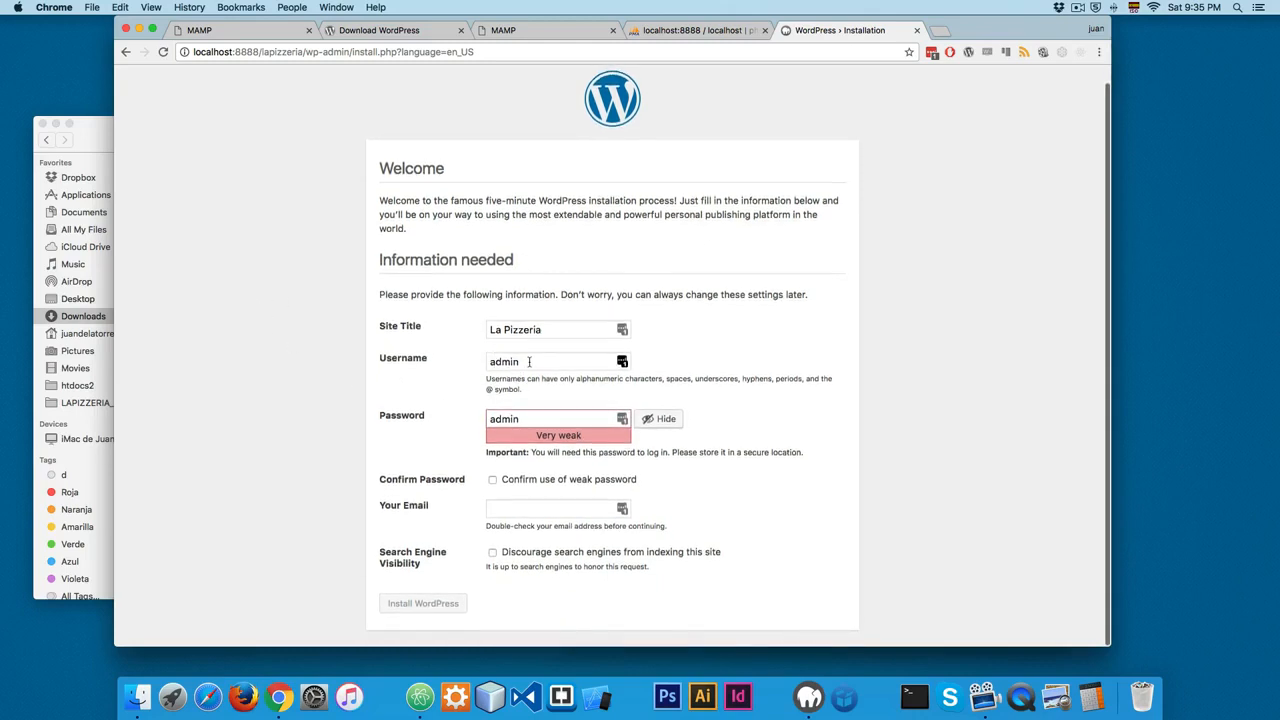
{"action": "scroll", "coordinate": [532, 365], "scroll_direction": "up", "scroll_amount": 1}
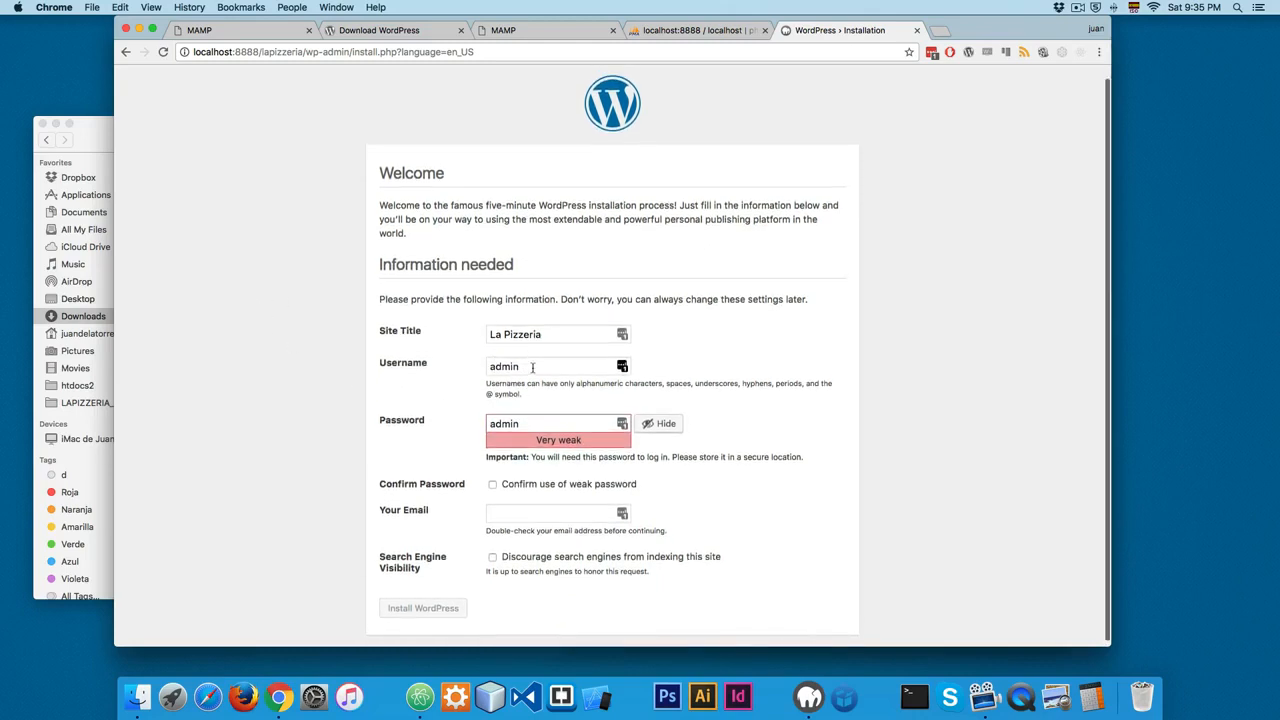
{"action": "left_click_drag", "start_coordinate": [533, 368], "coordinate": [455, 407]}
{"action": "left_click_drag", "start_coordinate": [556, 423], "coordinate": [255, 427]}
{"action": "left_click", "coordinate": [253, 427]}
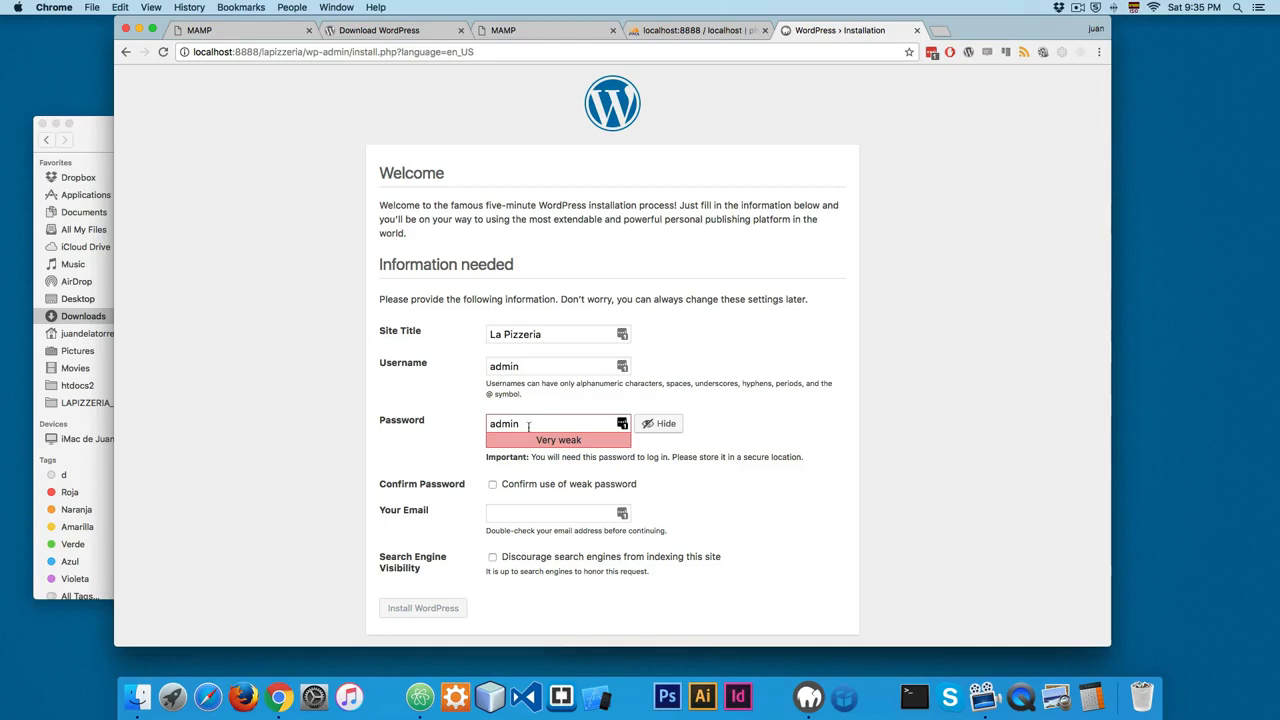
{"action": "left_click_drag", "start_coordinate": [534, 419], "coordinate": [446, 411]}
{"action": "left_click_drag", "start_coordinate": [525, 367], "coordinate": [350, 369]}
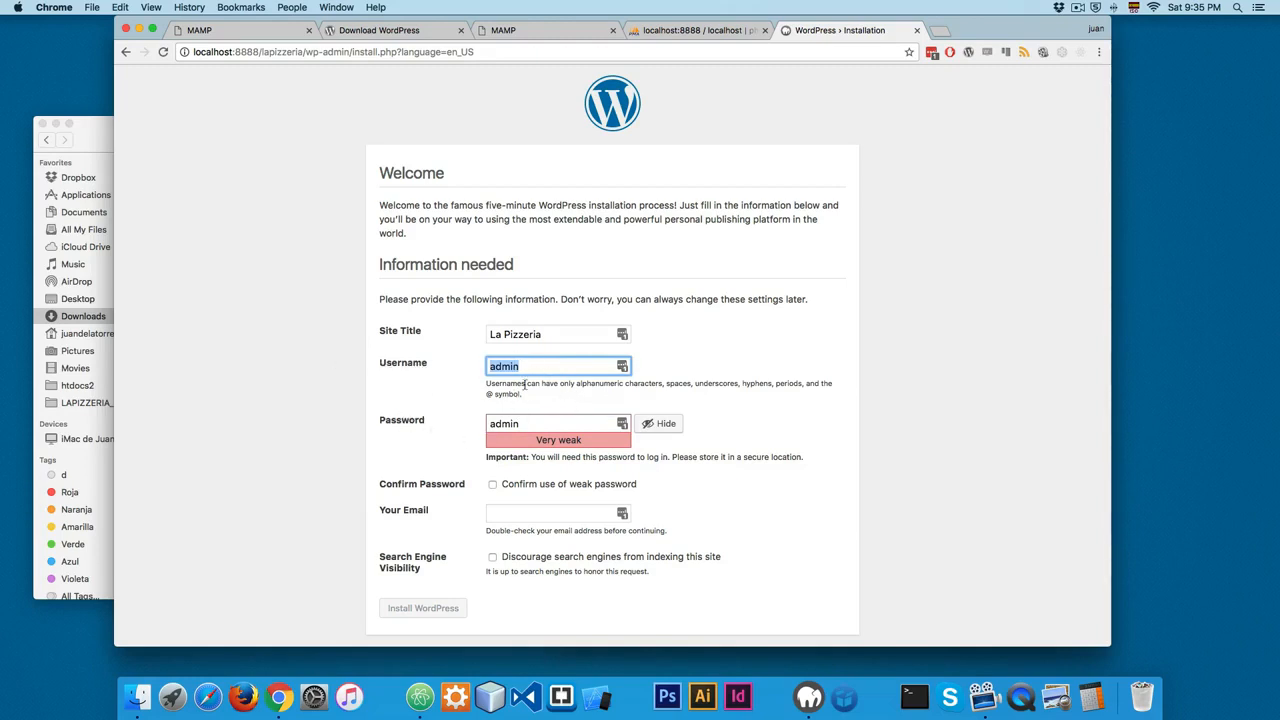
Step: Confirm use of the weak password, fill in the administrator's e-mail, and install WordPress
{"action": "left_click", "coordinate": [499, 489]}
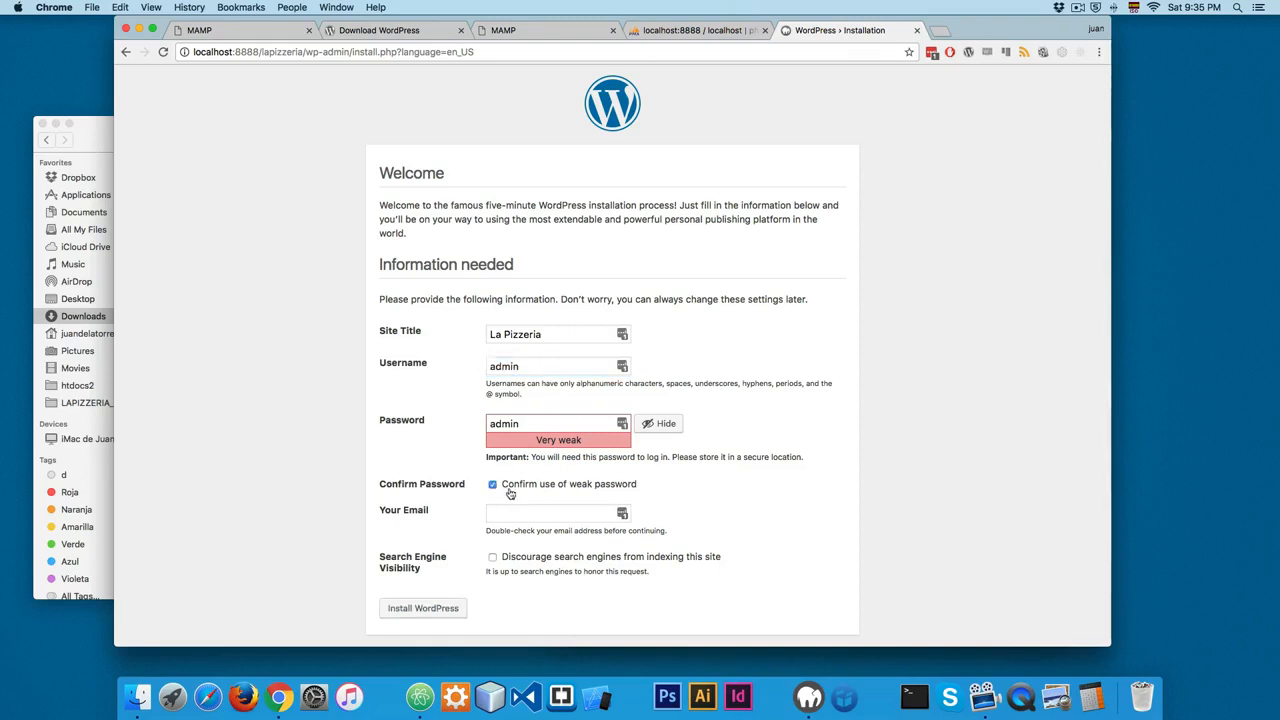
{"action": "left_click", "coordinate": [540, 512]}
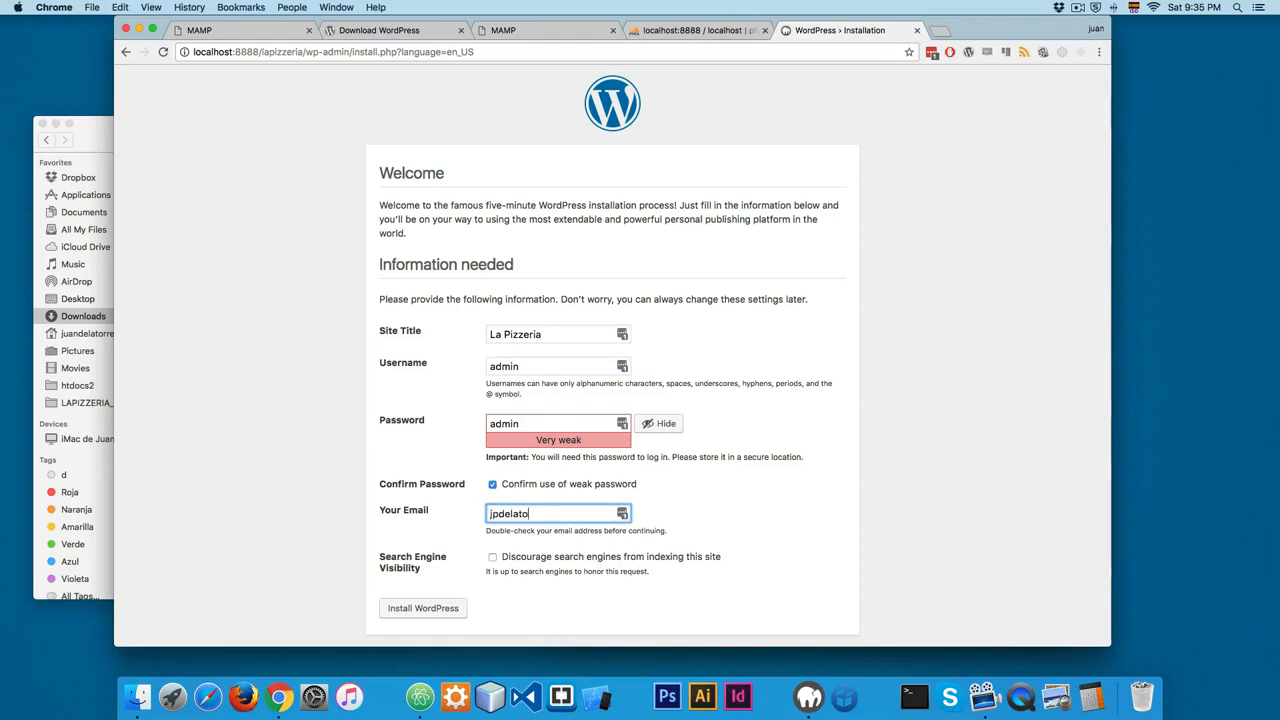
{"action": "key", "text": "super+a"}
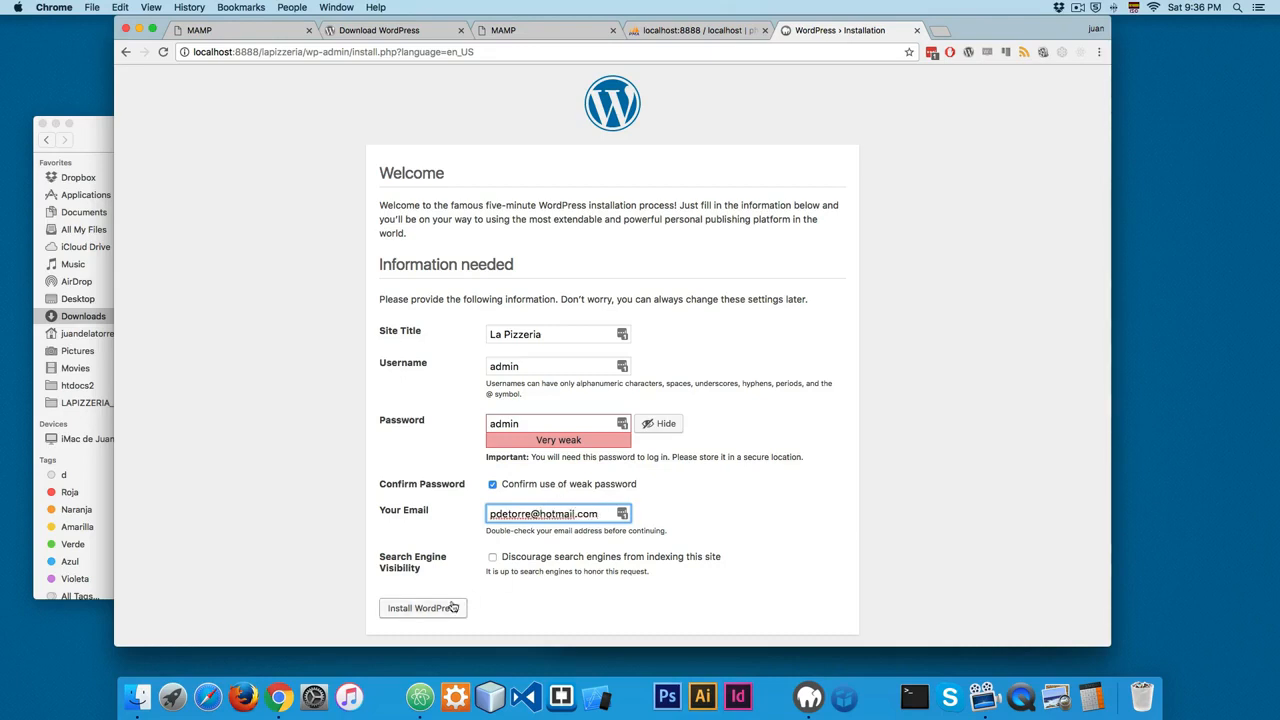
{"action": "left_click", "coordinate": [423, 608]}
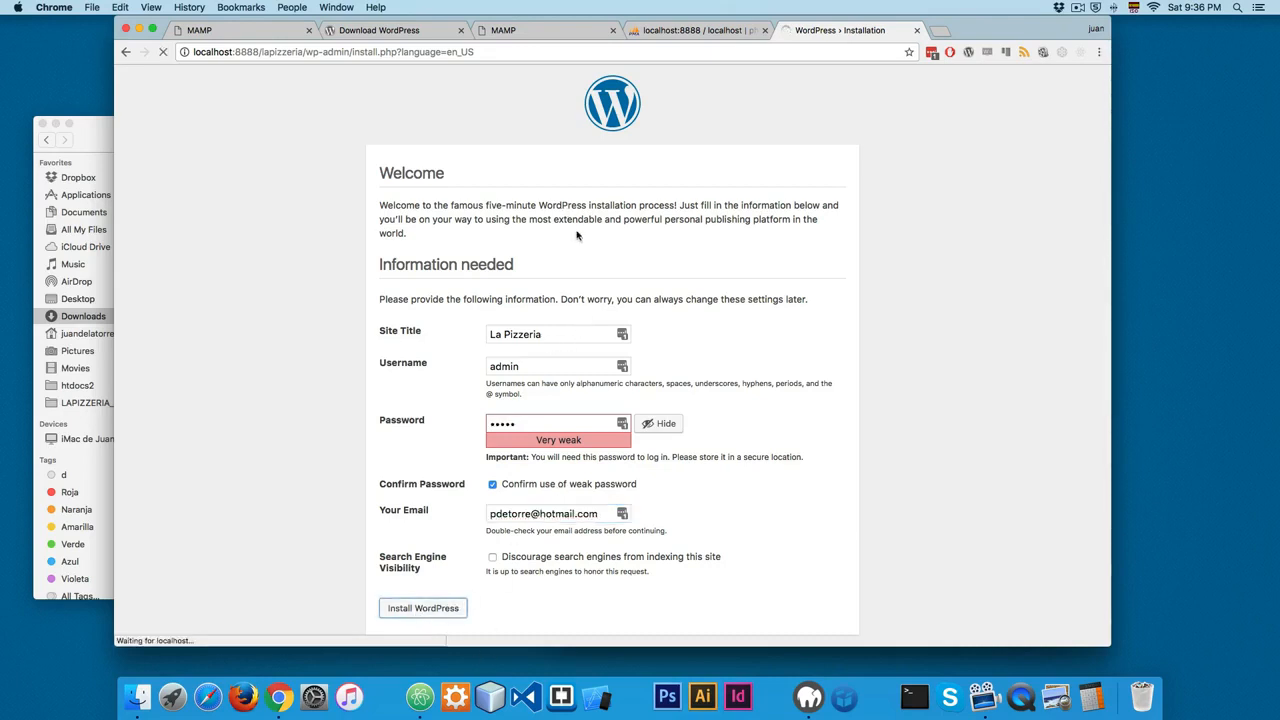
Step: Examine the lapizzeria_wp tables in phpMyAdmin, then return to the WordPress login page and dismiss the LastPass save prompt
{"action": "left_click", "coordinate": [692, 30]}
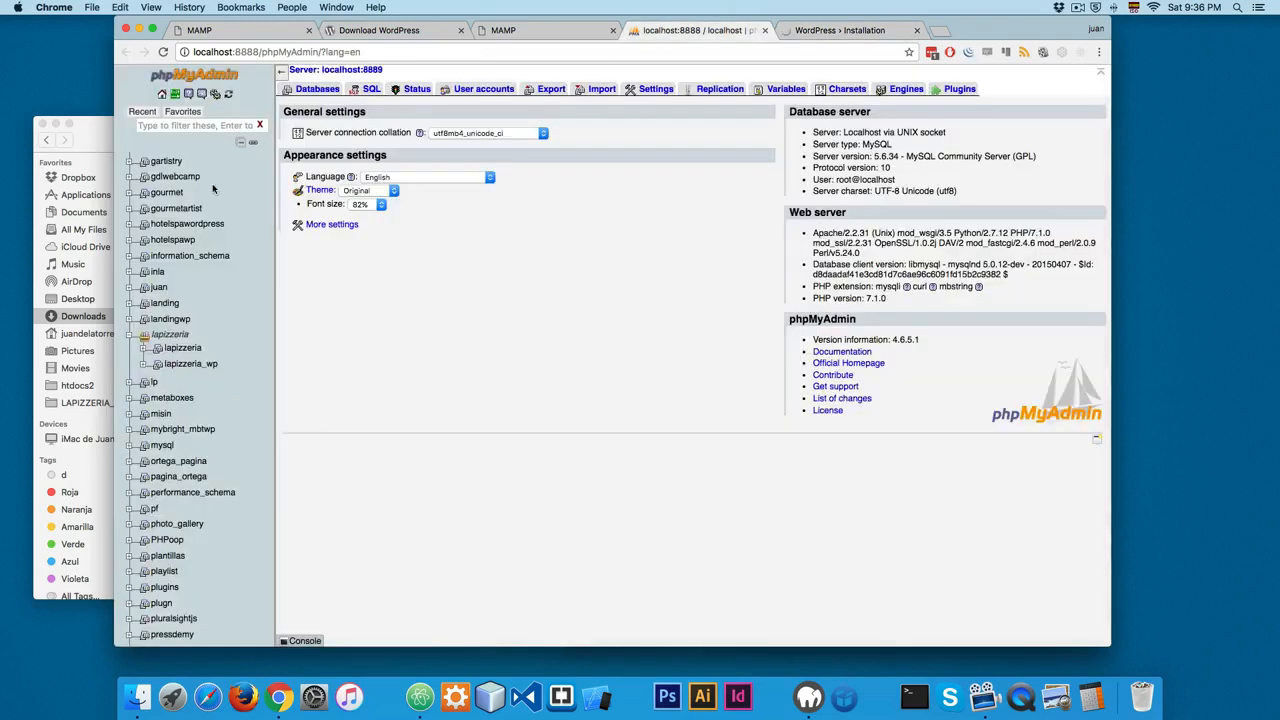
{"action": "left_click", "coordinate": [195, 364]}
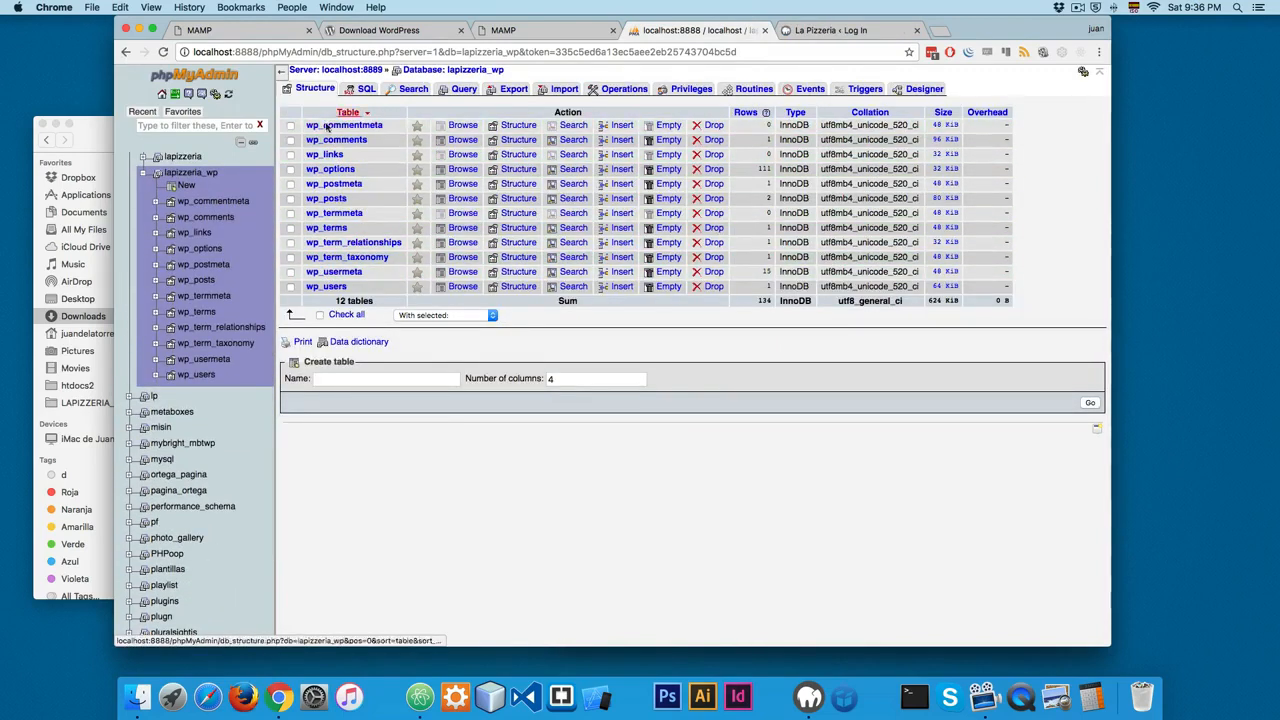
{"action": "left_click", "coordinate": [905, 33]}
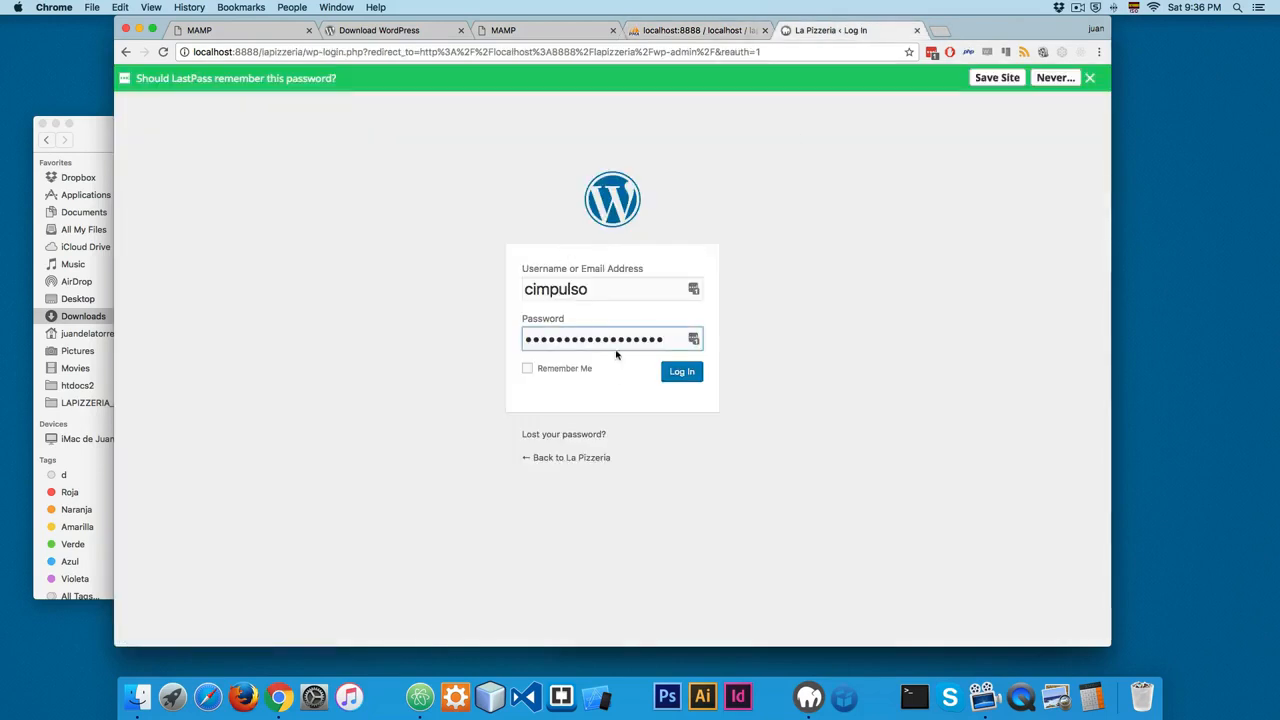
{"action": "left_click", "coordinate": [1092, 80]}
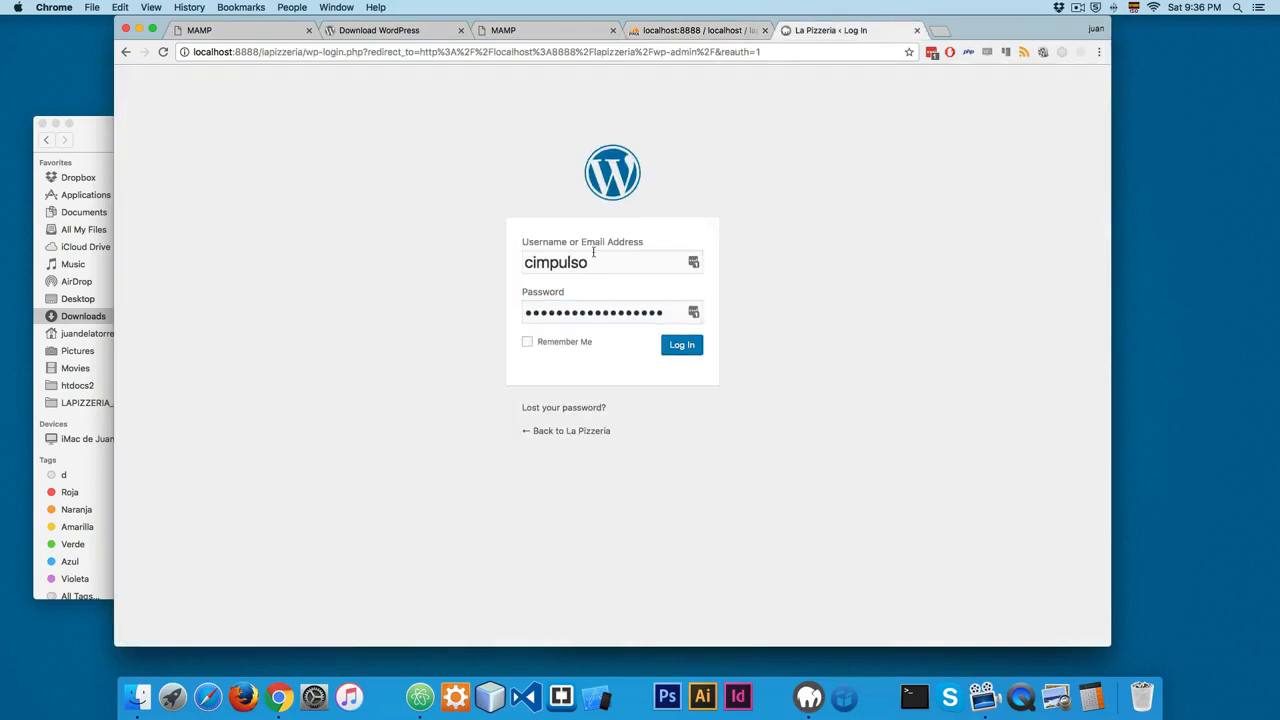
Step: Log in to WordPress with the username admin and the account password, then dismiss the LastPass save prompt
{"action": "left_click_drag", "start_coordinate": [591, 262], "coordinate": [383, 251]}
{"action": "type", "text": "admin"}
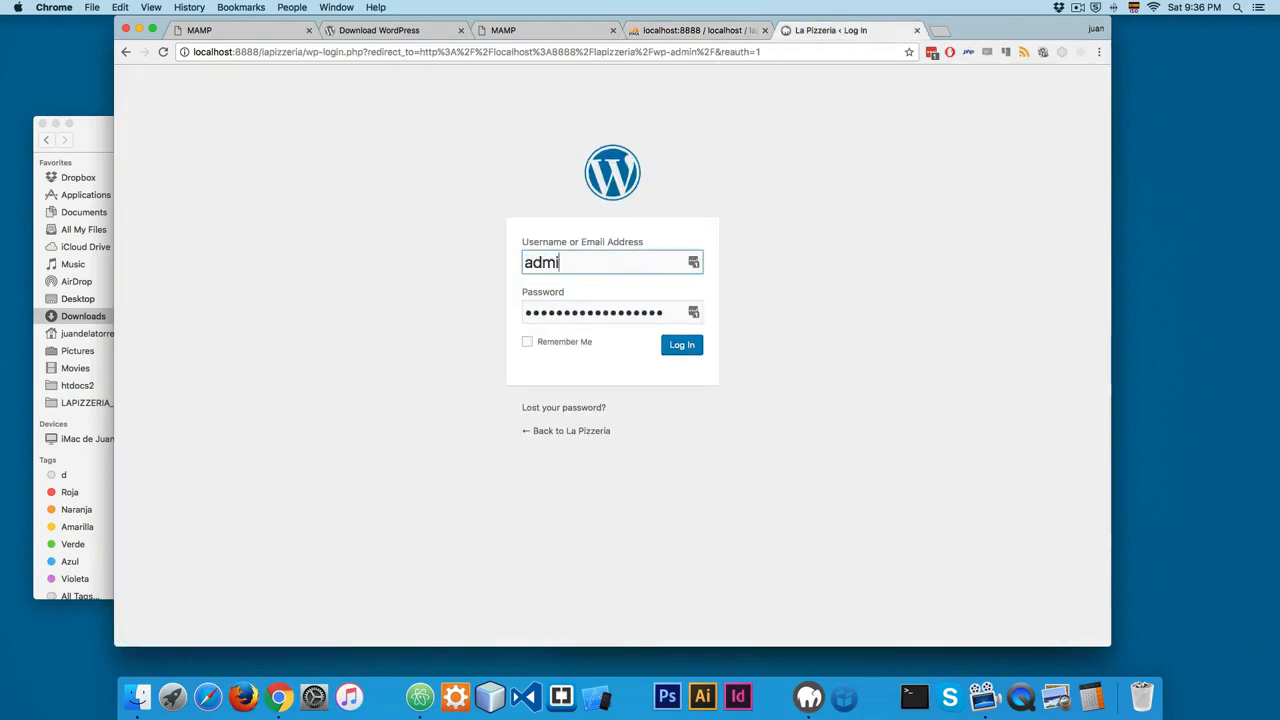
{"action": "key", "text": "Tab"}
{"action": "type", "text": "•••••"}
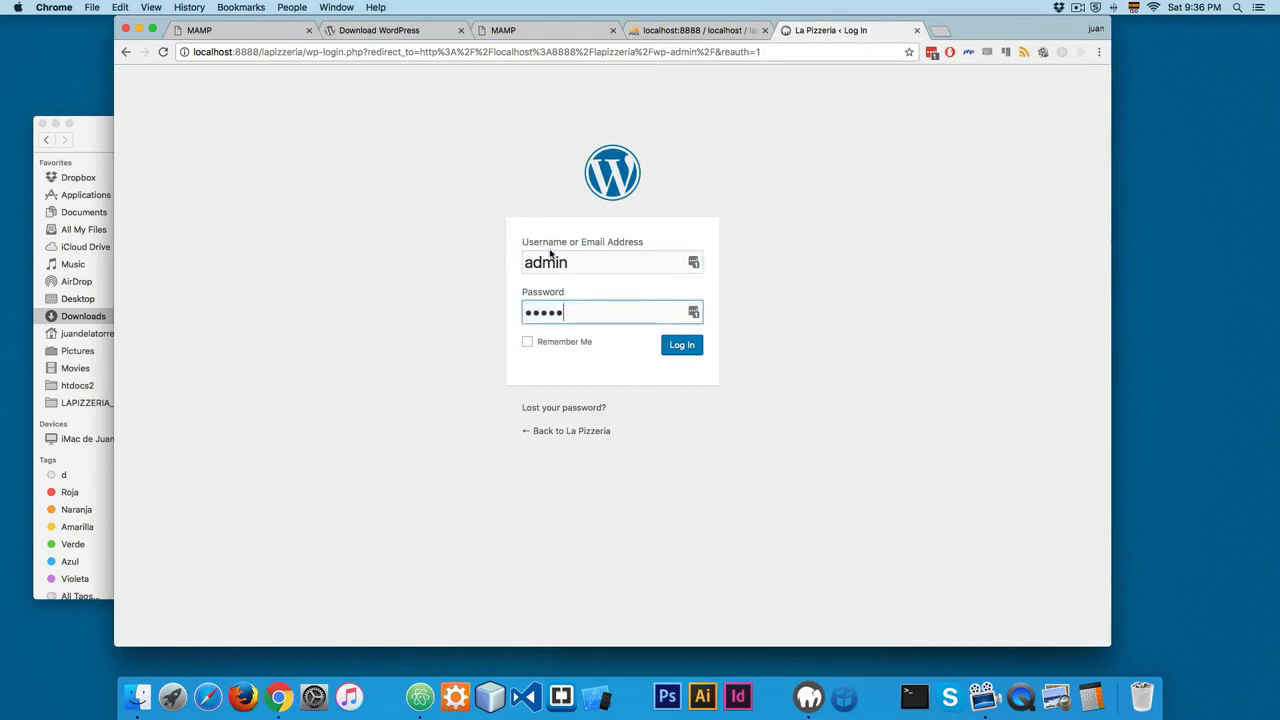
{"action": "double_click", "coordinate": [579, 260]}
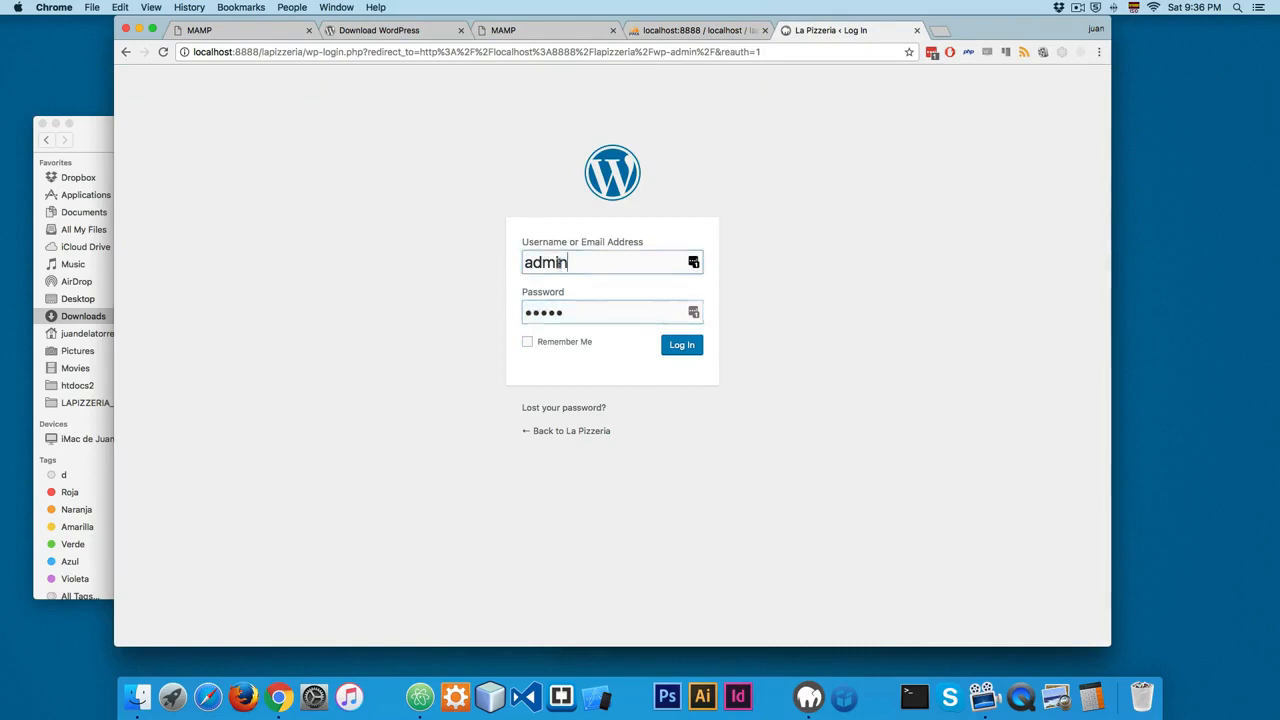
{"action": "left_click_drag", "start_coordinate": [585, 318], "coordinate": [508, 308]}
{"action": "left_click", "coordinate": [680, 344]}
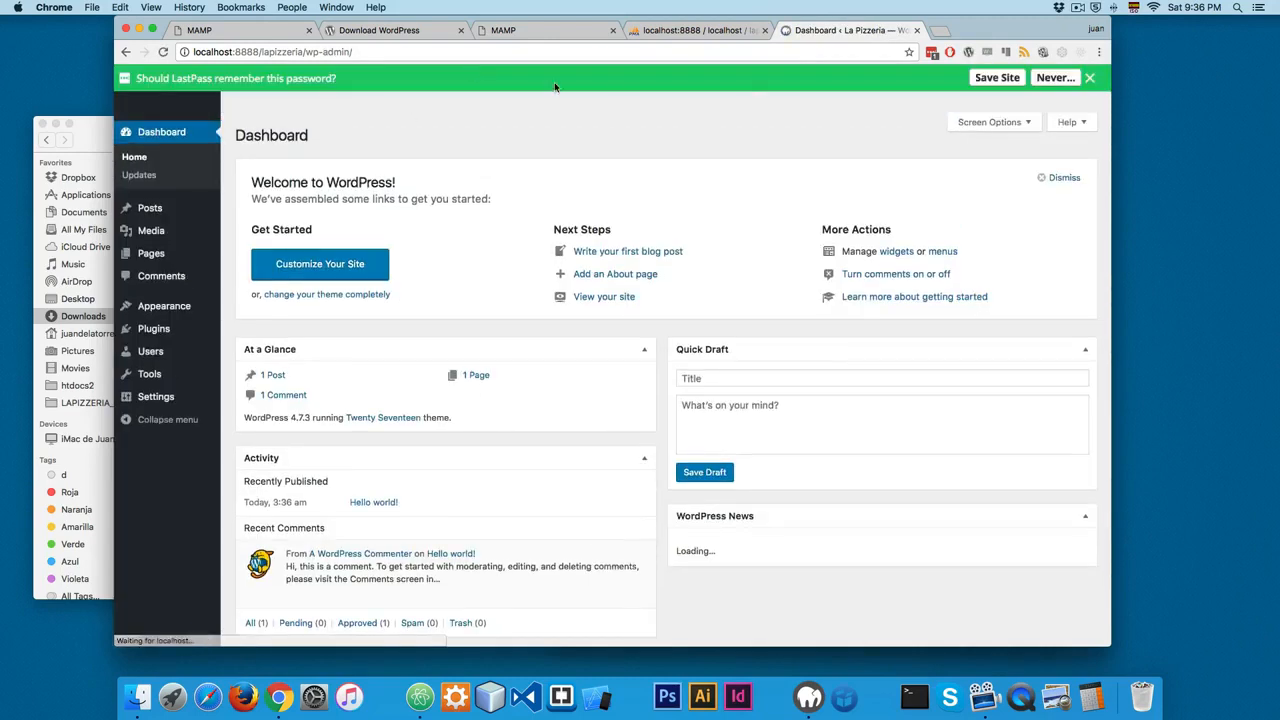
{"action": "left_click", "coordinate": [1092, 80]}
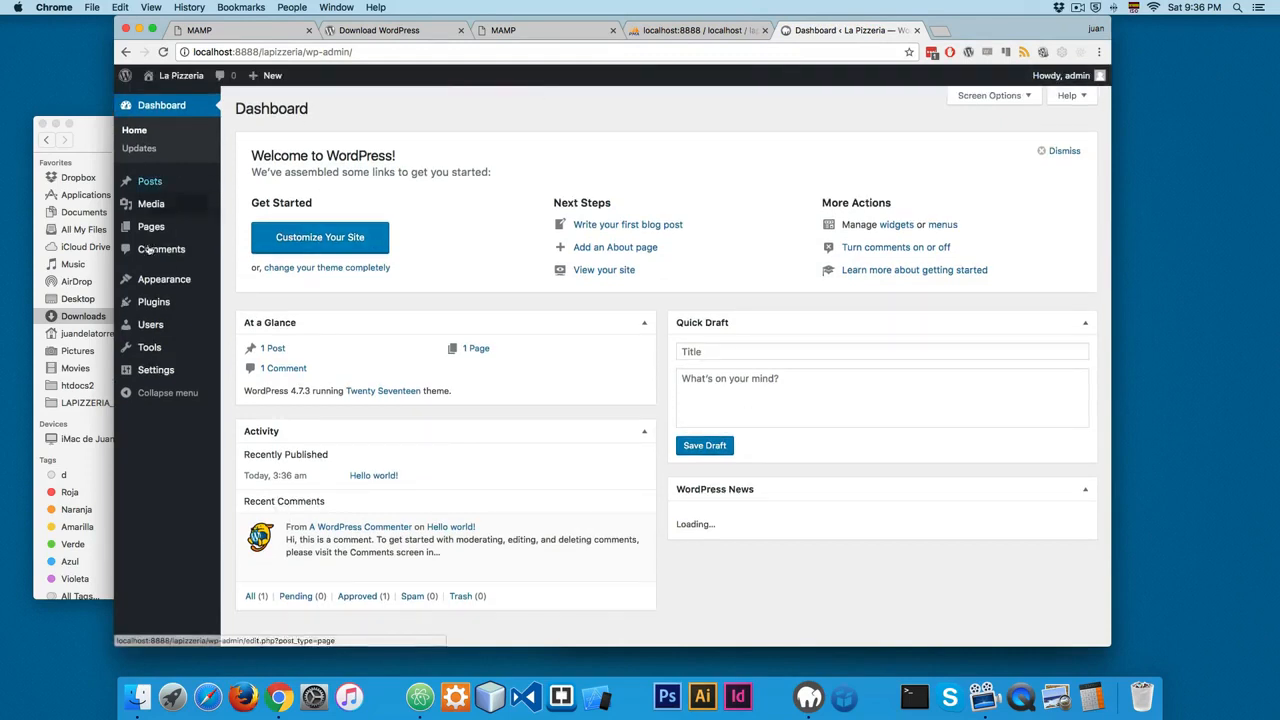
Step: Open the La Pizzeria site's public front page in a new browser tab and switch to it
{"action": "mouse_move", "coordinate": [214, 189]}
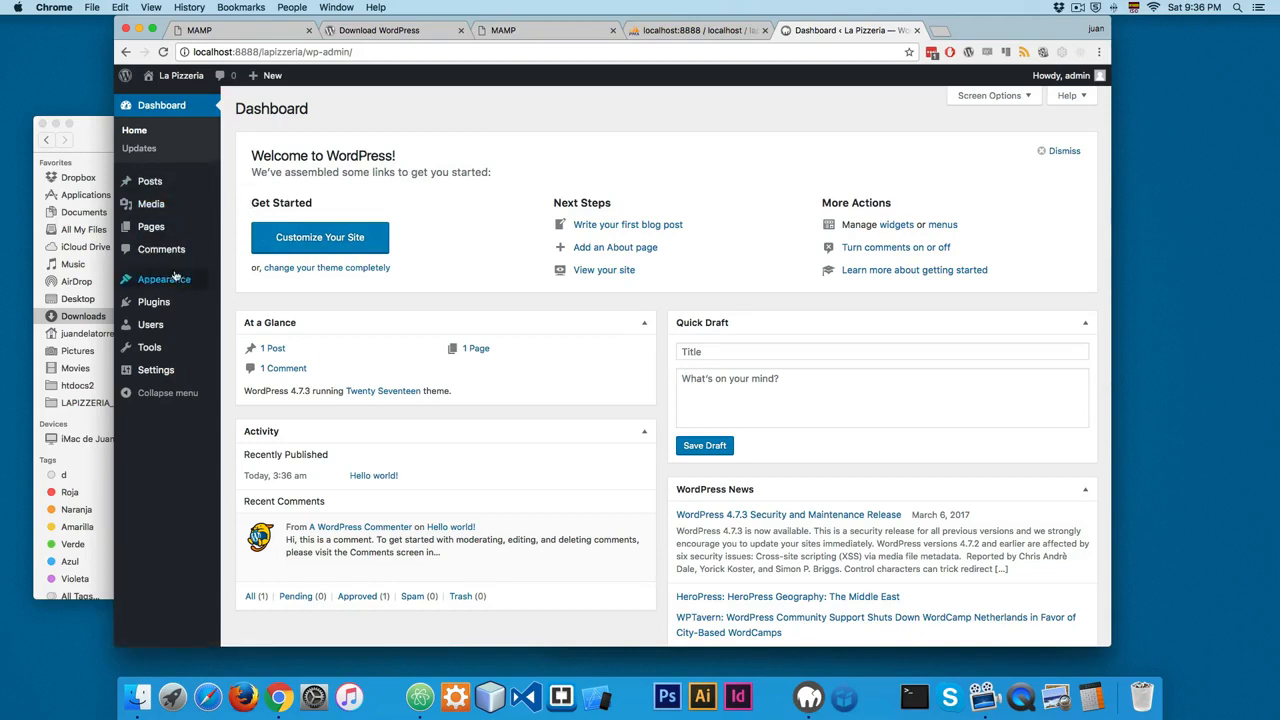
{"action": "mouse_move", "coordinate": [176, 281]}
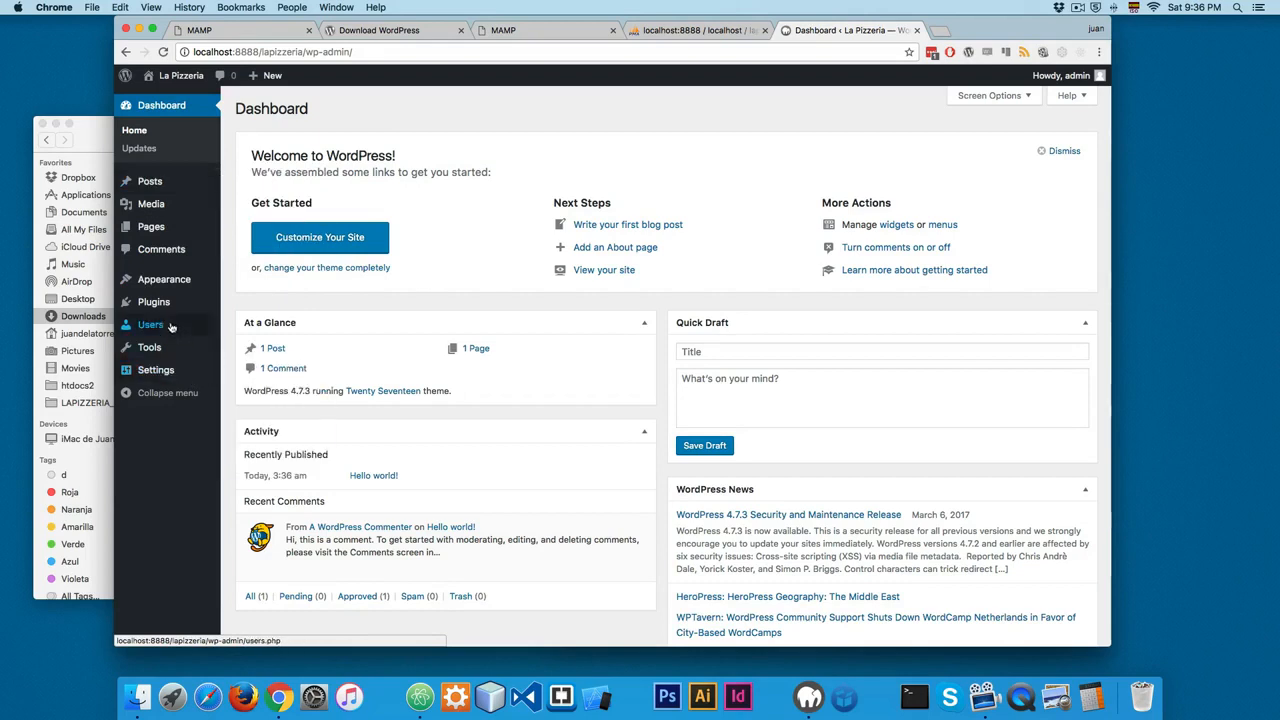
{"action": "mouse_move", "coordinate": [171, 372]}
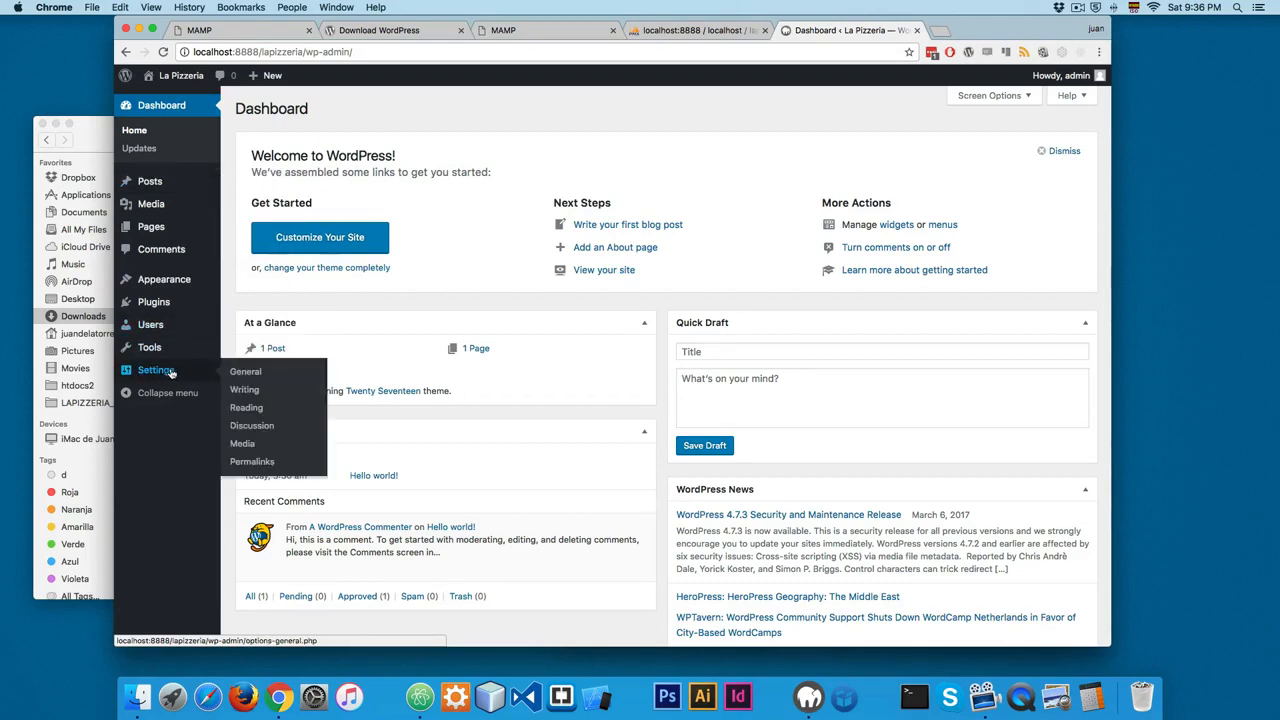
{"action": "mouse_move", "coordinate": [184, 80]}
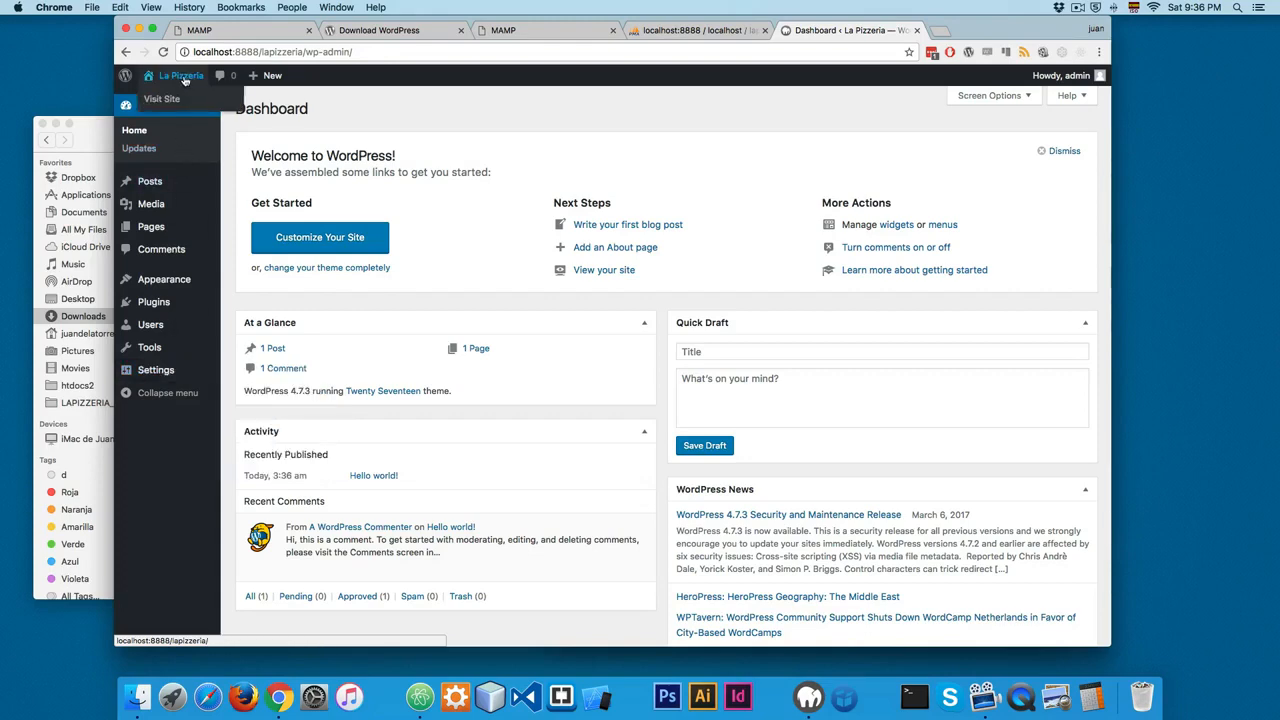
{"action": "left_click", "coordinate": [168, 100], "text": "super"}
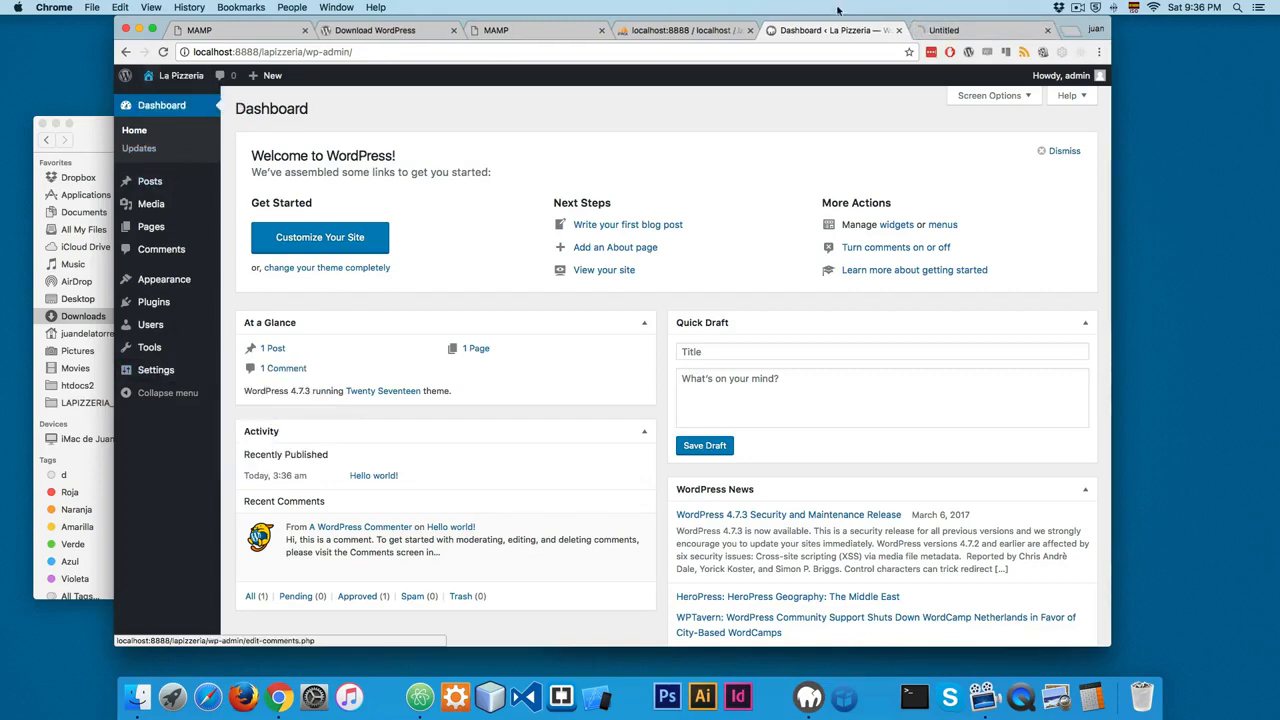
{"action": "left_click", "coordinate": [941, 32]}
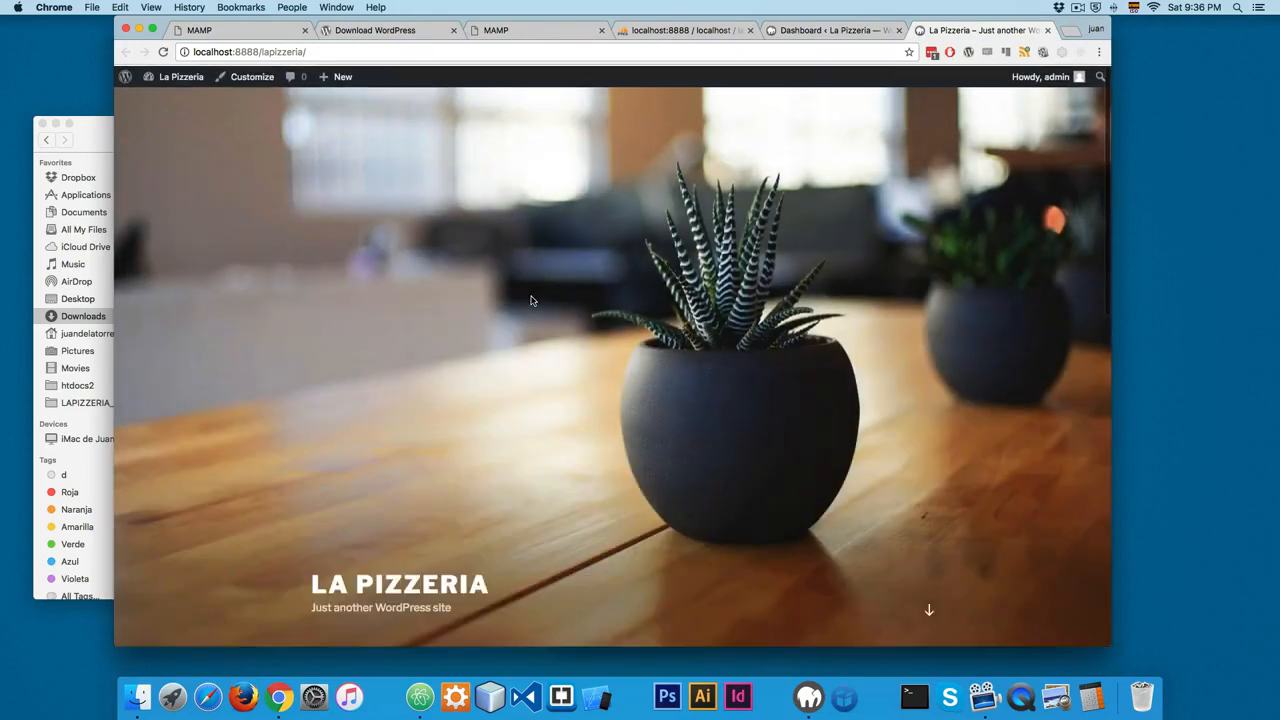
Step: Examine the front page from its header image to the posts and sidebar, comparing it with the admin dashboard
{"action": "scroll", "coordinate": [676, 407], "scroll_direction": "down", "scroll_amount": 2}
{"action": "scroll", "coordinate": [829, 391], "scroll_direction": "down", "scroll_amount": 10}
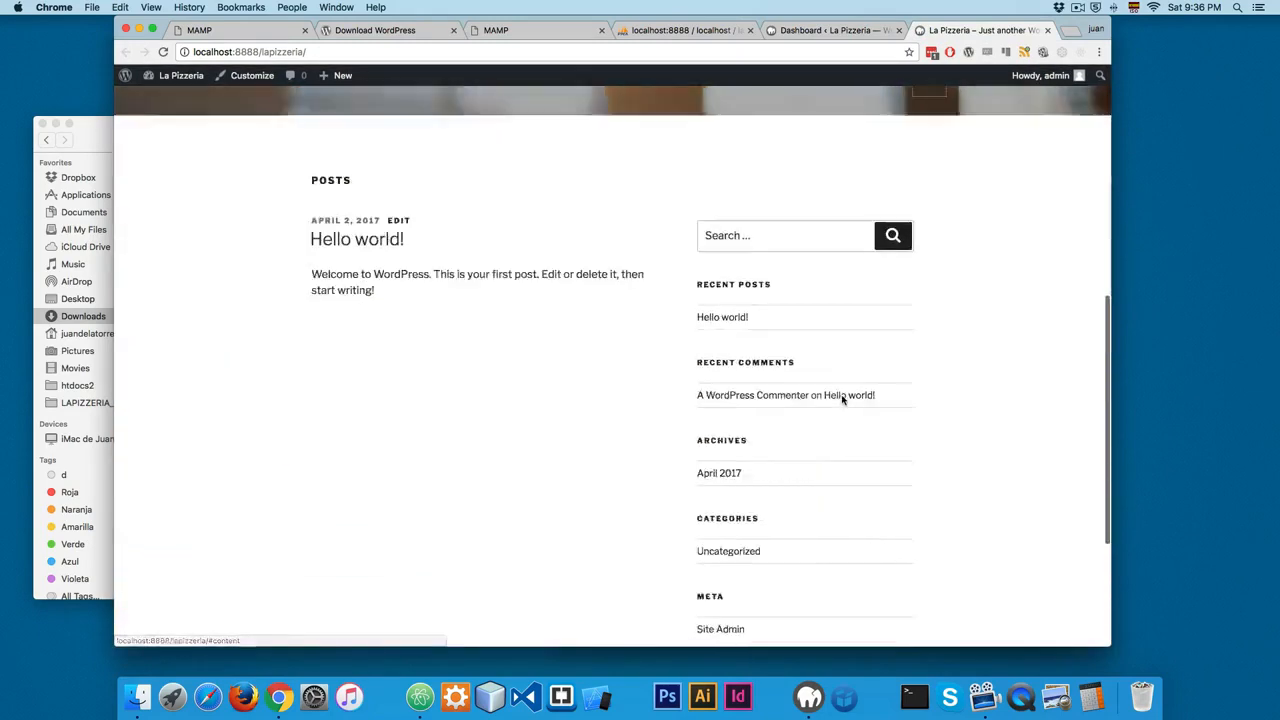
{"action": "scroll", "coordinate": [842, 400], "scroll_direction": "up", "scroll_amount": 10}
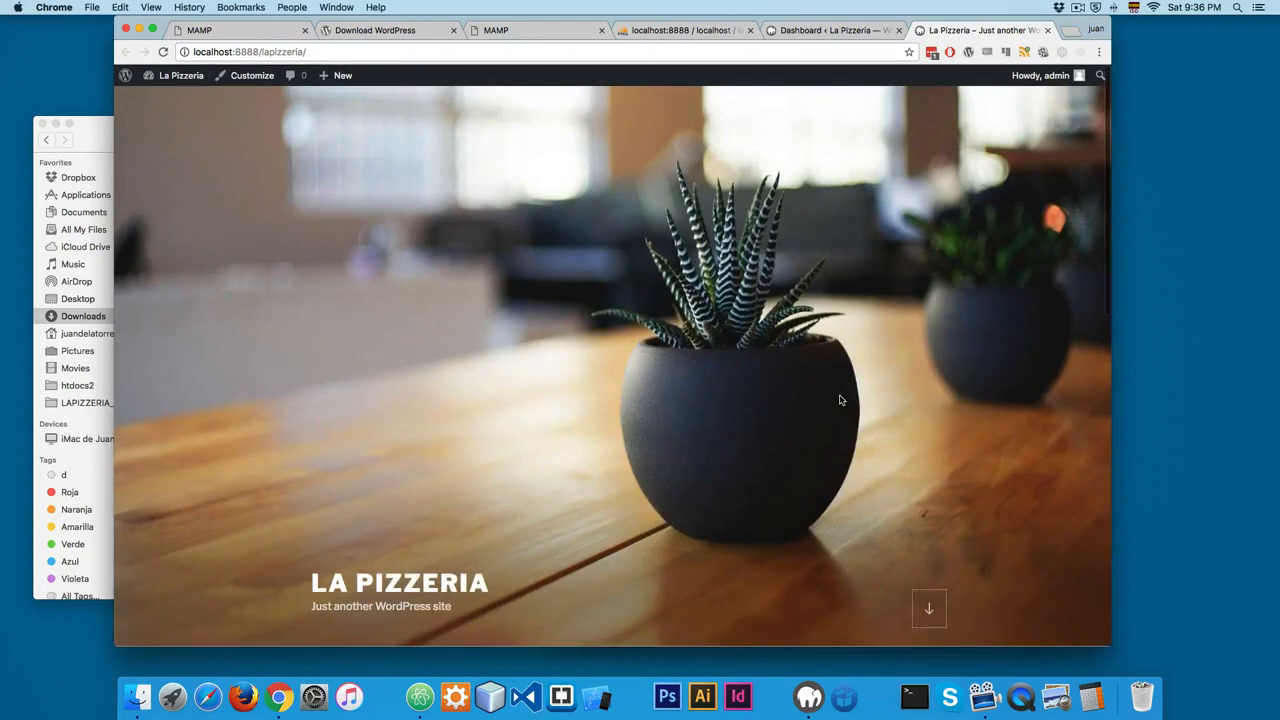
{"action": "scroll", "coordinate": [840, 400], "scroll_direction": "up", "scroll_amount": 2}
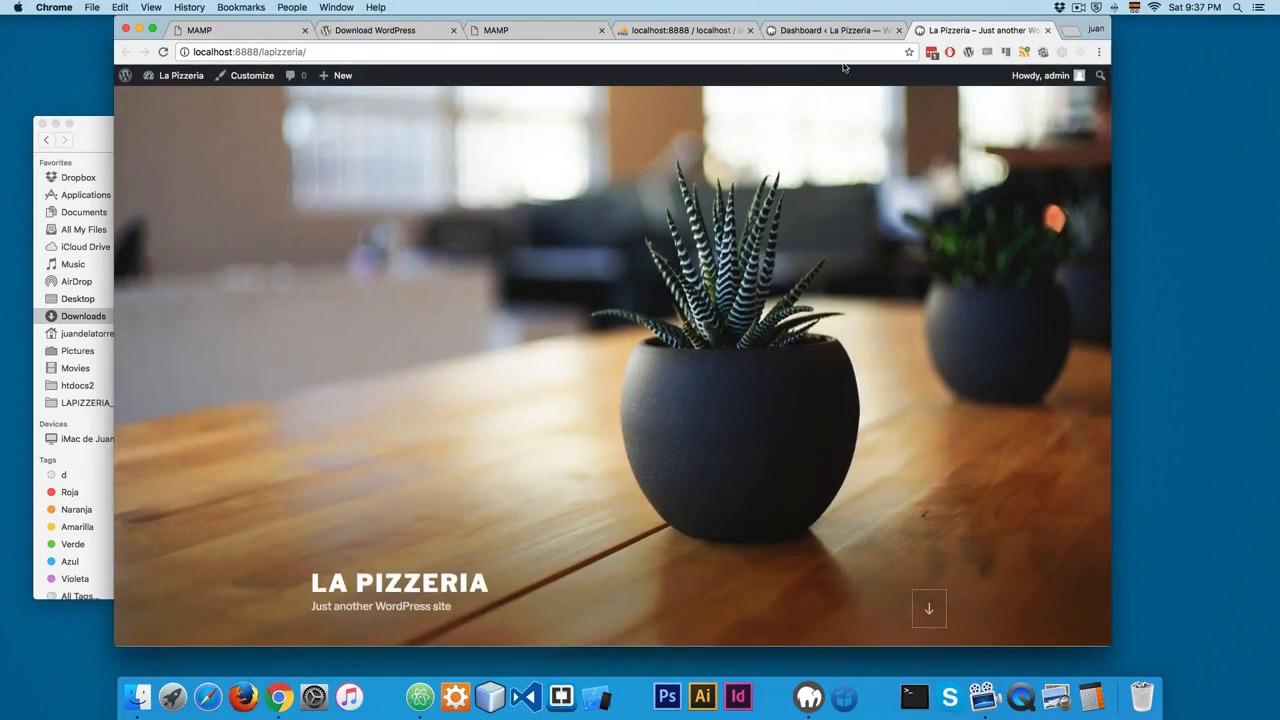
{"action": "left_click", "coordinate": [832, 30]}
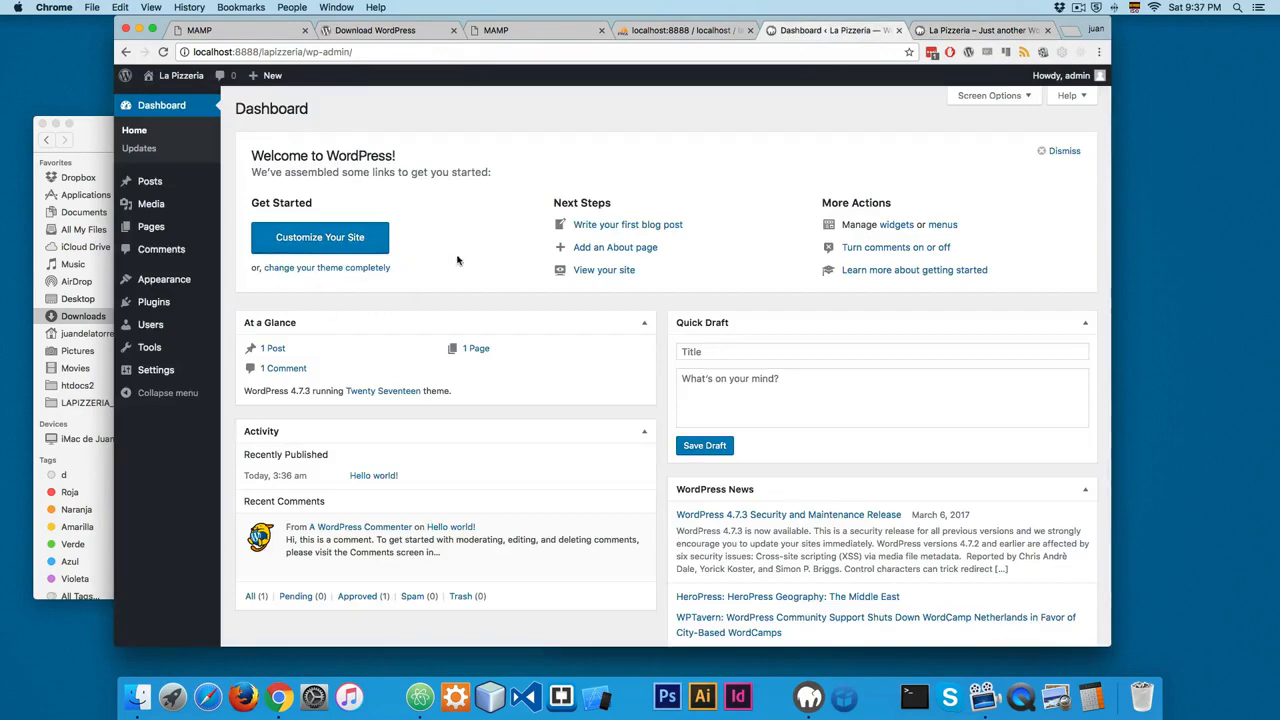
{"action": "left_click", "coordinate": [980, 30]}
{"action": "scroll", "coordinate": [564, 289], "scroll_direction": "down", "scroll_amount": 2}
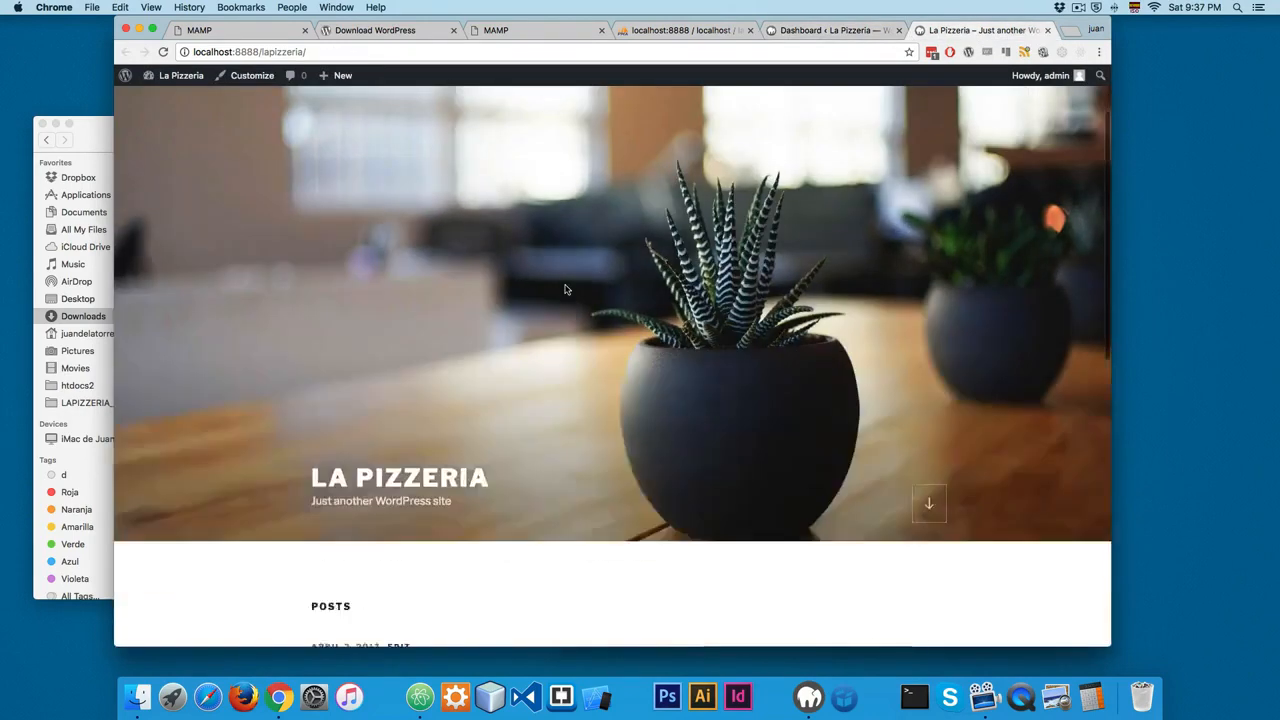
{"action": "scroll", "coordinate": [564, 289], "scroll_direction": "up", "scroll_amount": 2}
{"action": "left_click", "coordinate": [810, 30]}
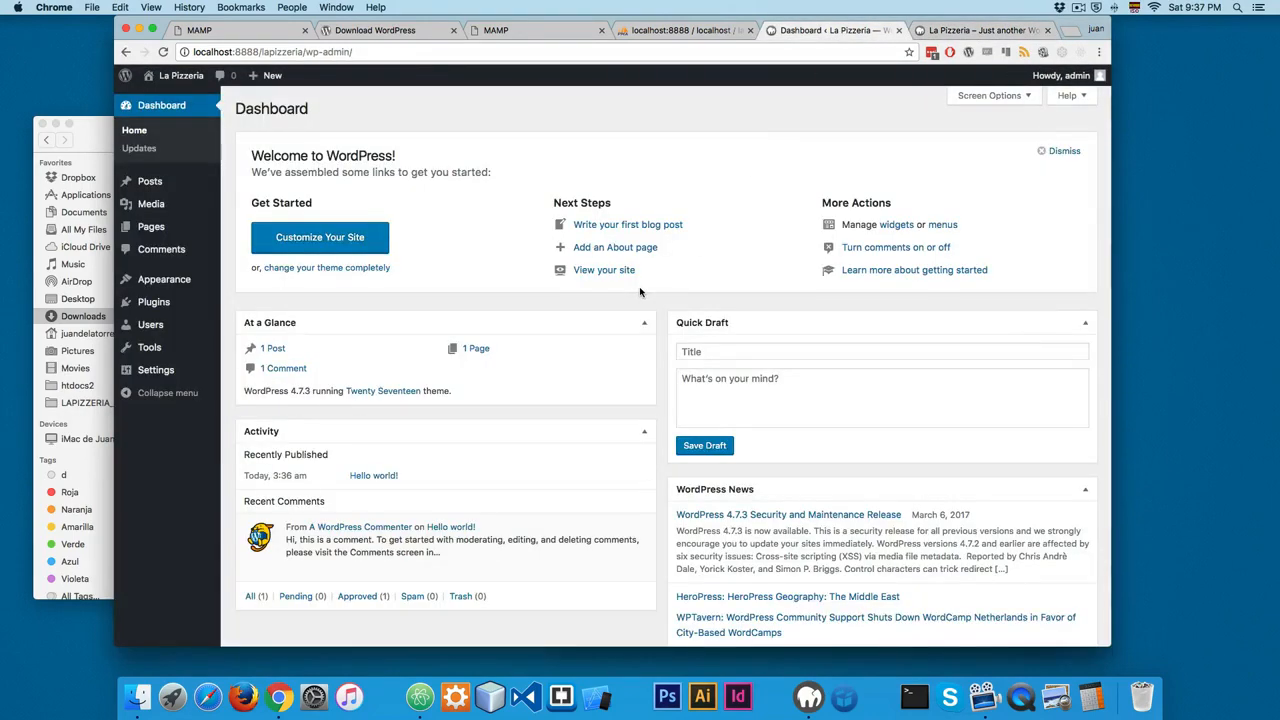
Step: Switch to Finder and open the lapizzeria folder inside htdocs to examine the installed WordPress files
{"action": "left_click", "coordinate": [128, 698]}
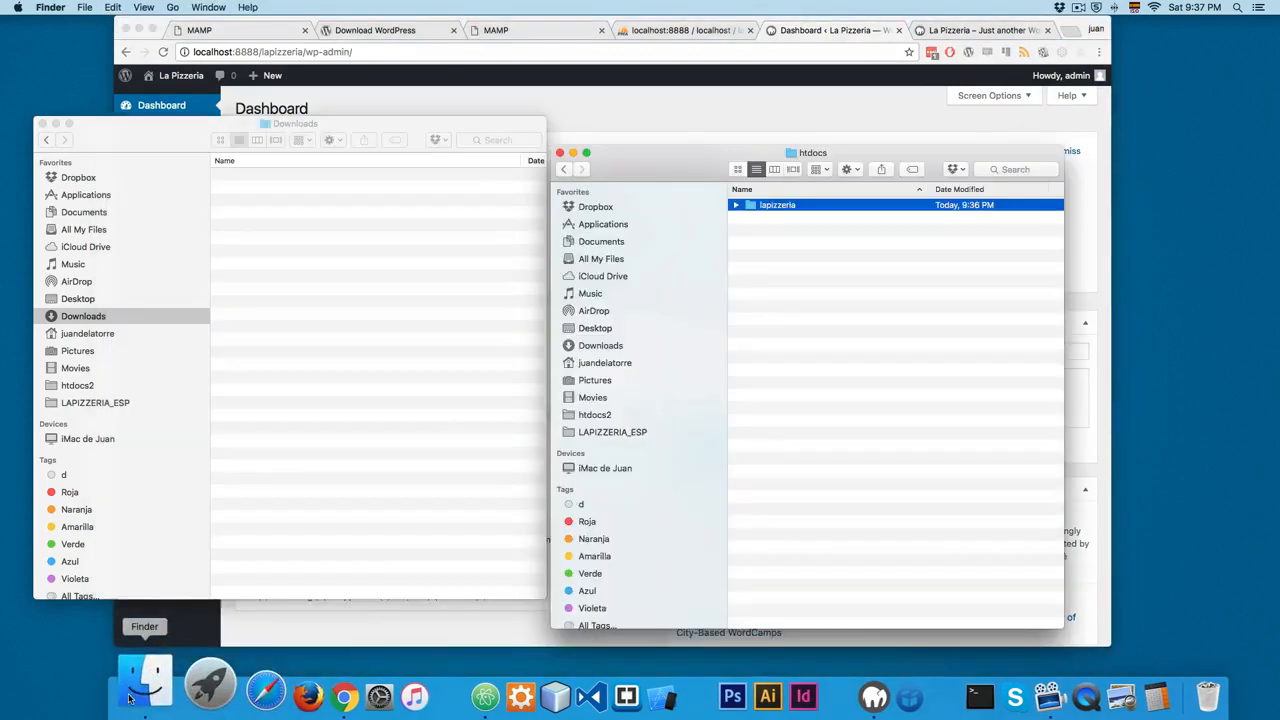
{"action": "left_click", "coordinate": [802, 321]}
{"action": "double_click", "coordinate": [786, 206]}
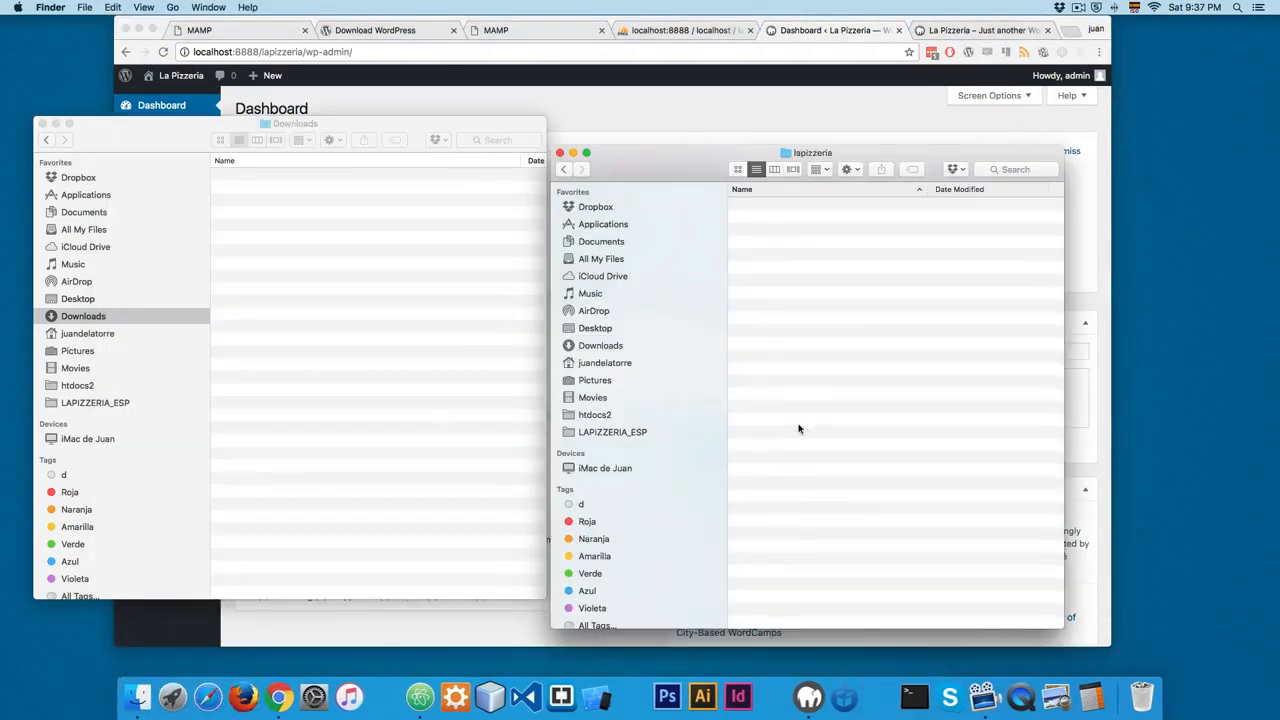
{"action": "left_click_drag", "start_coordinate": [871, 543], "coordinate": [785, 203]}
{"action": "left_click", "coordinate": [801, 498]}
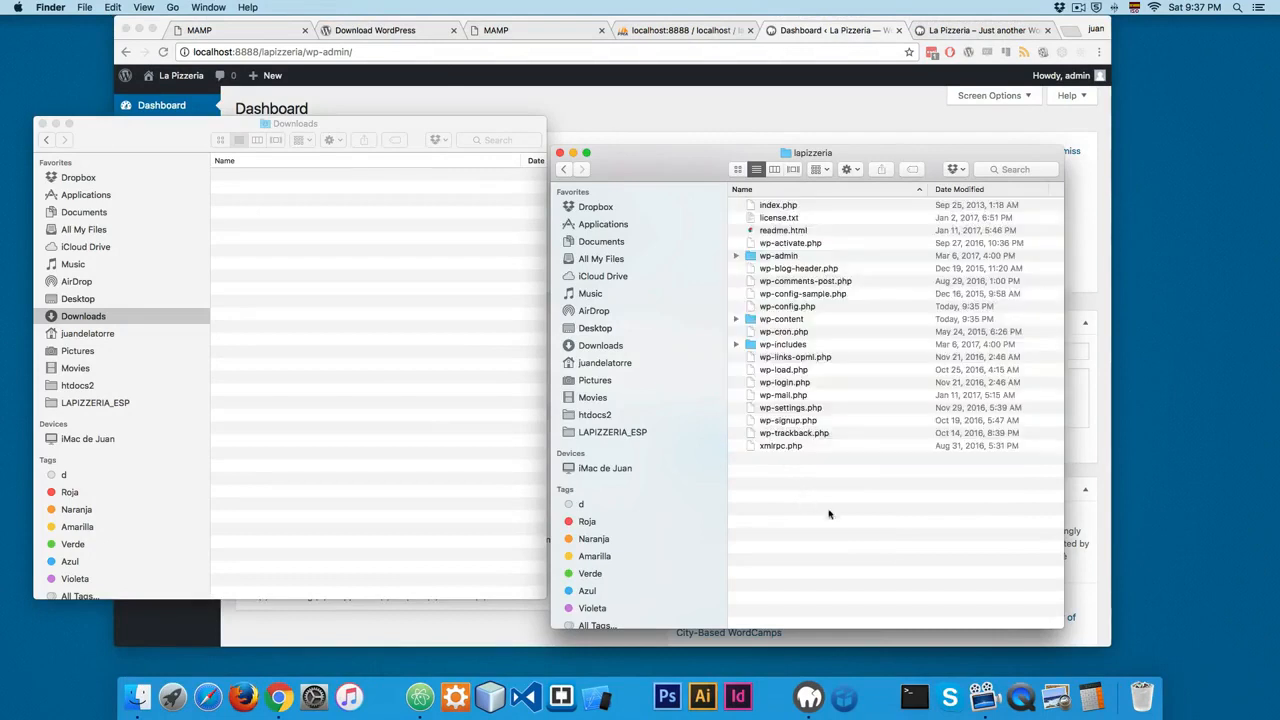
{"action": "key", "text": "super+a"}
{"action": "left_click", "coordinate": [823, 496]}
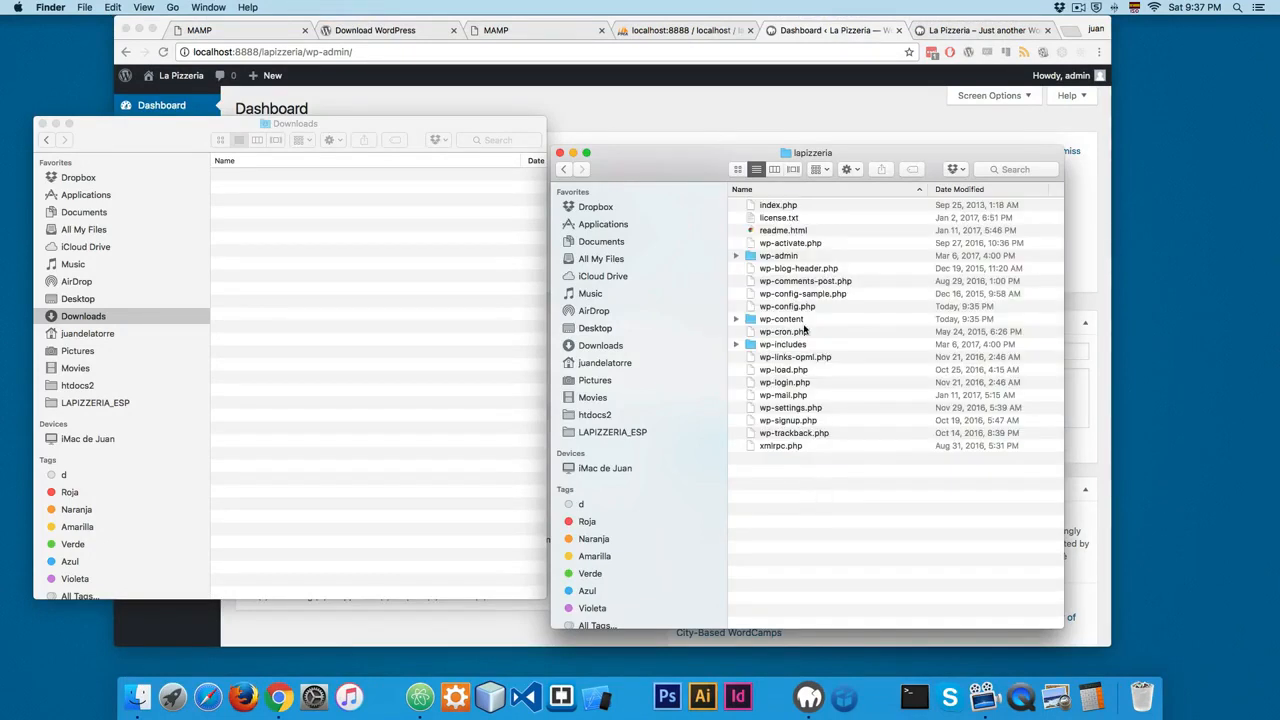